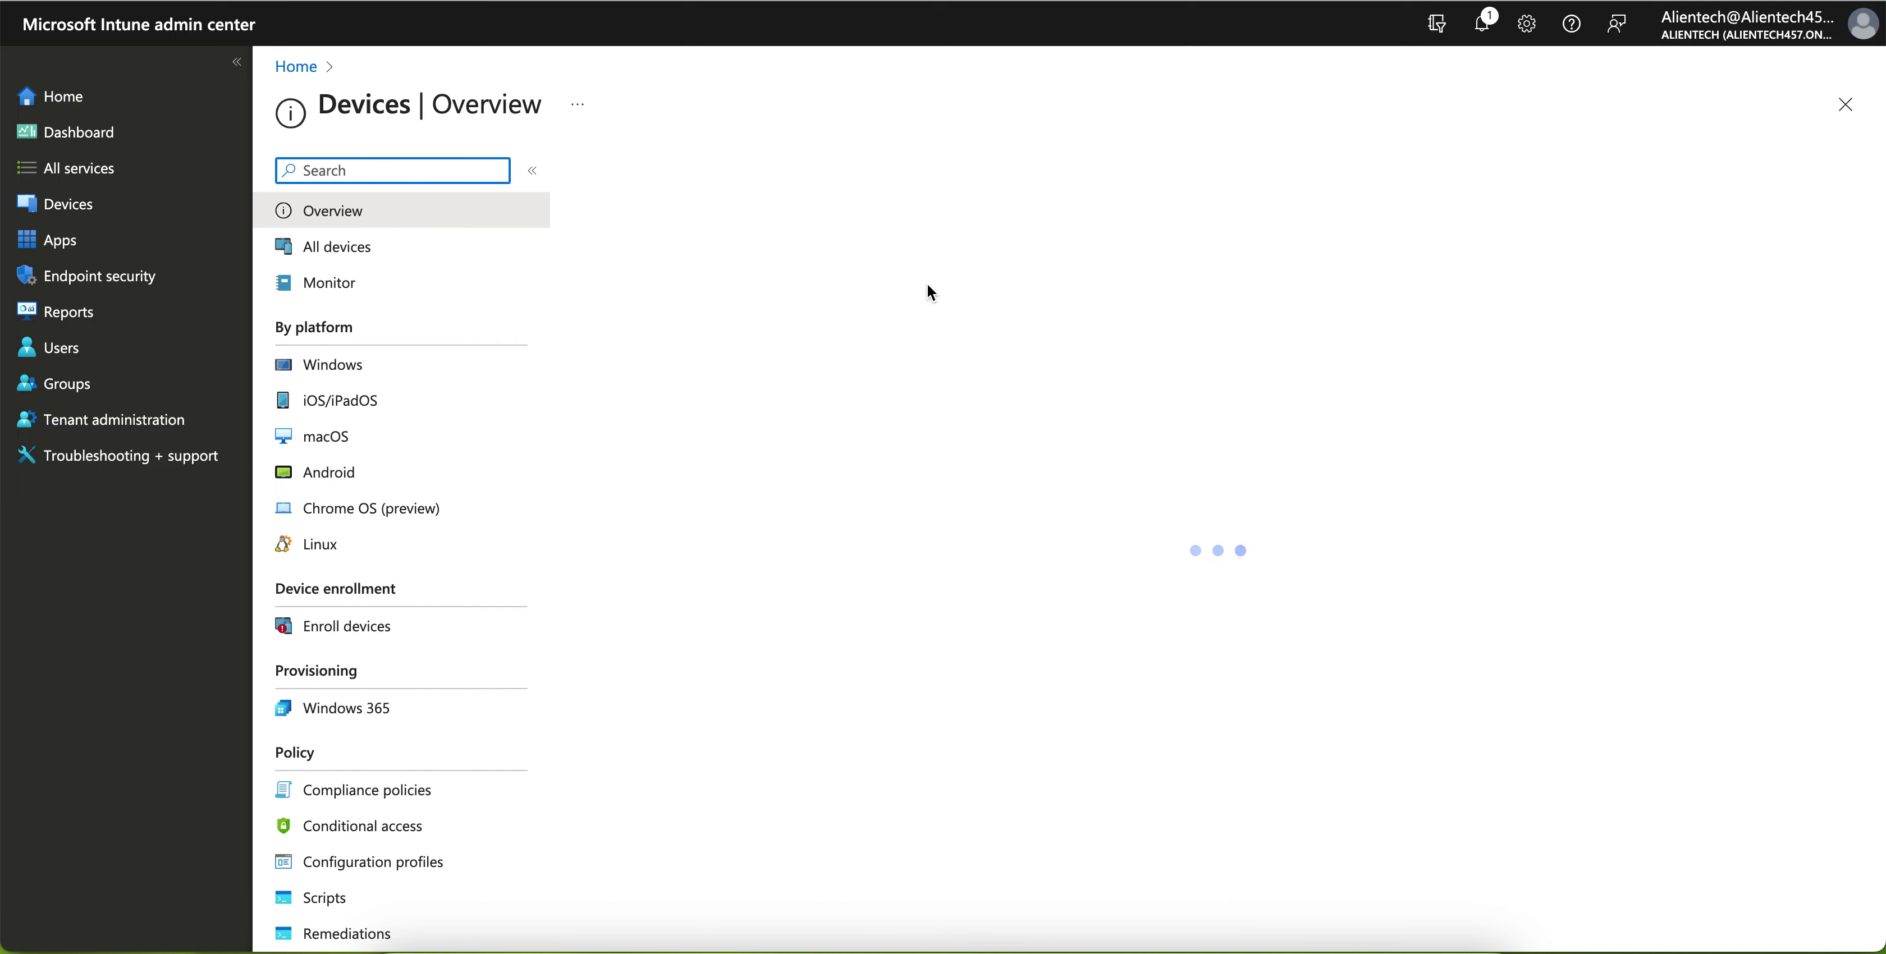
Step: Navigate from Devices to Groups and open its Naming policy settings page
left_click(158, 385)
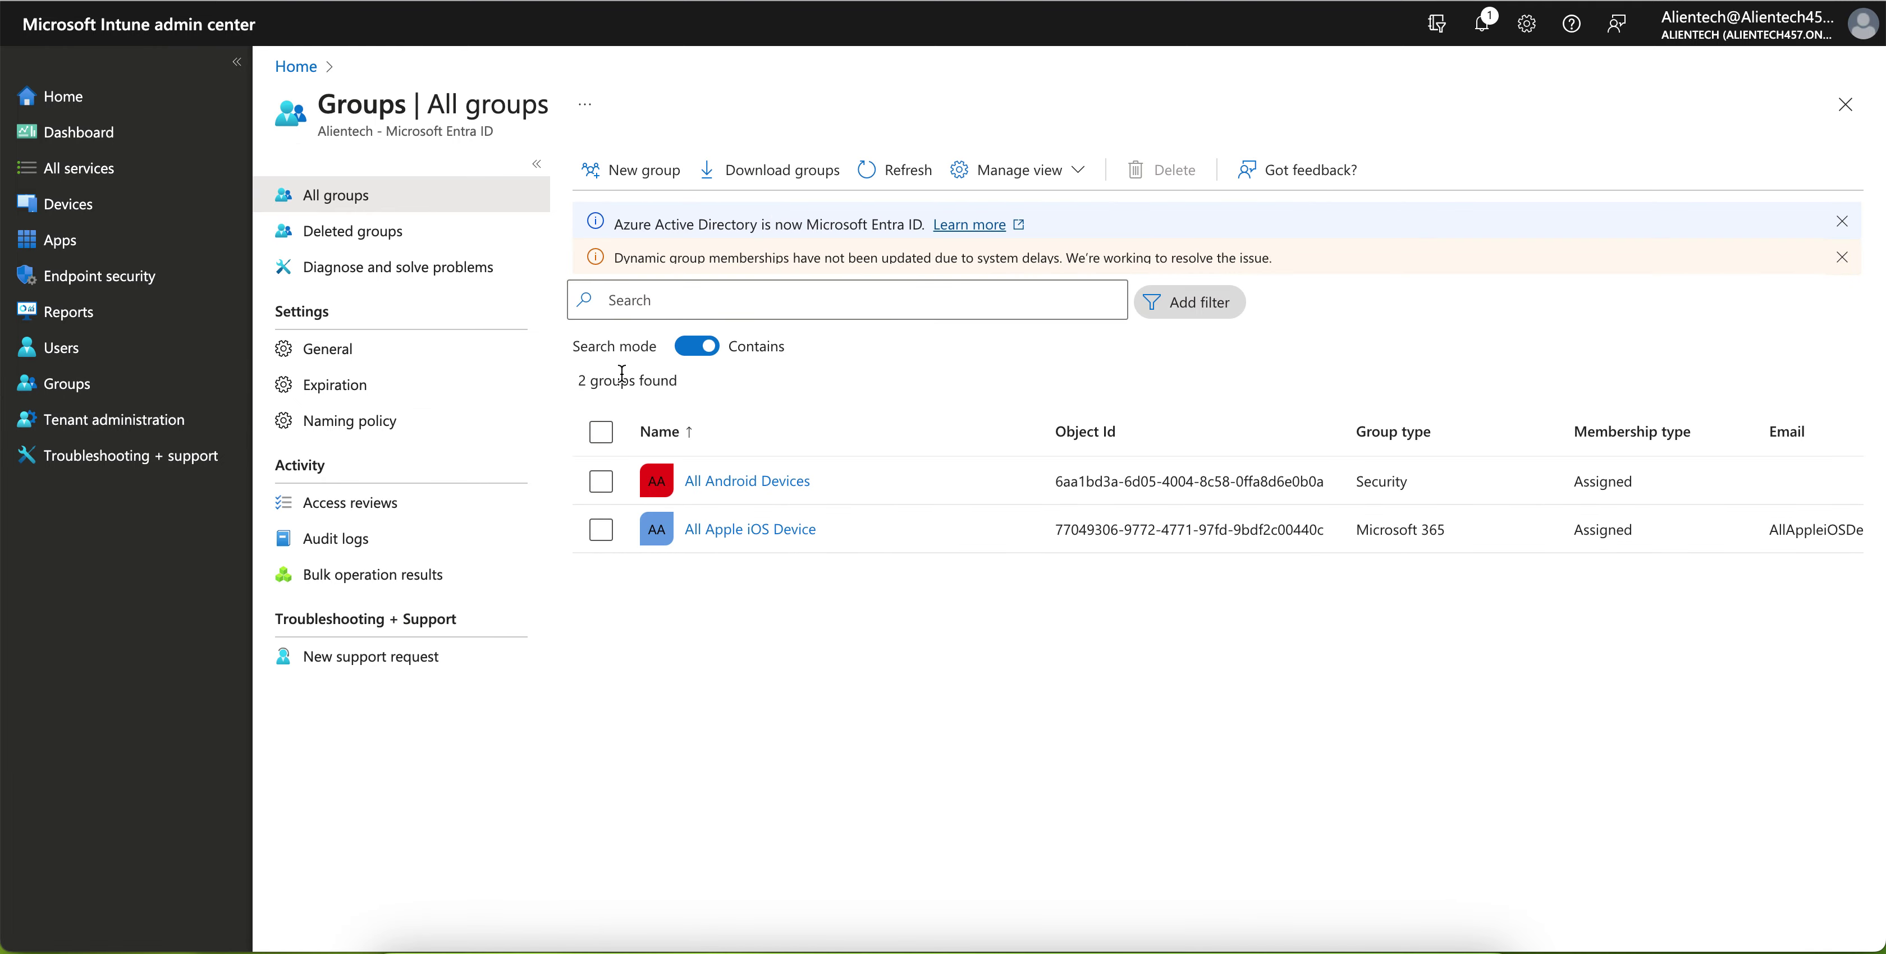
left_click(120, 217)
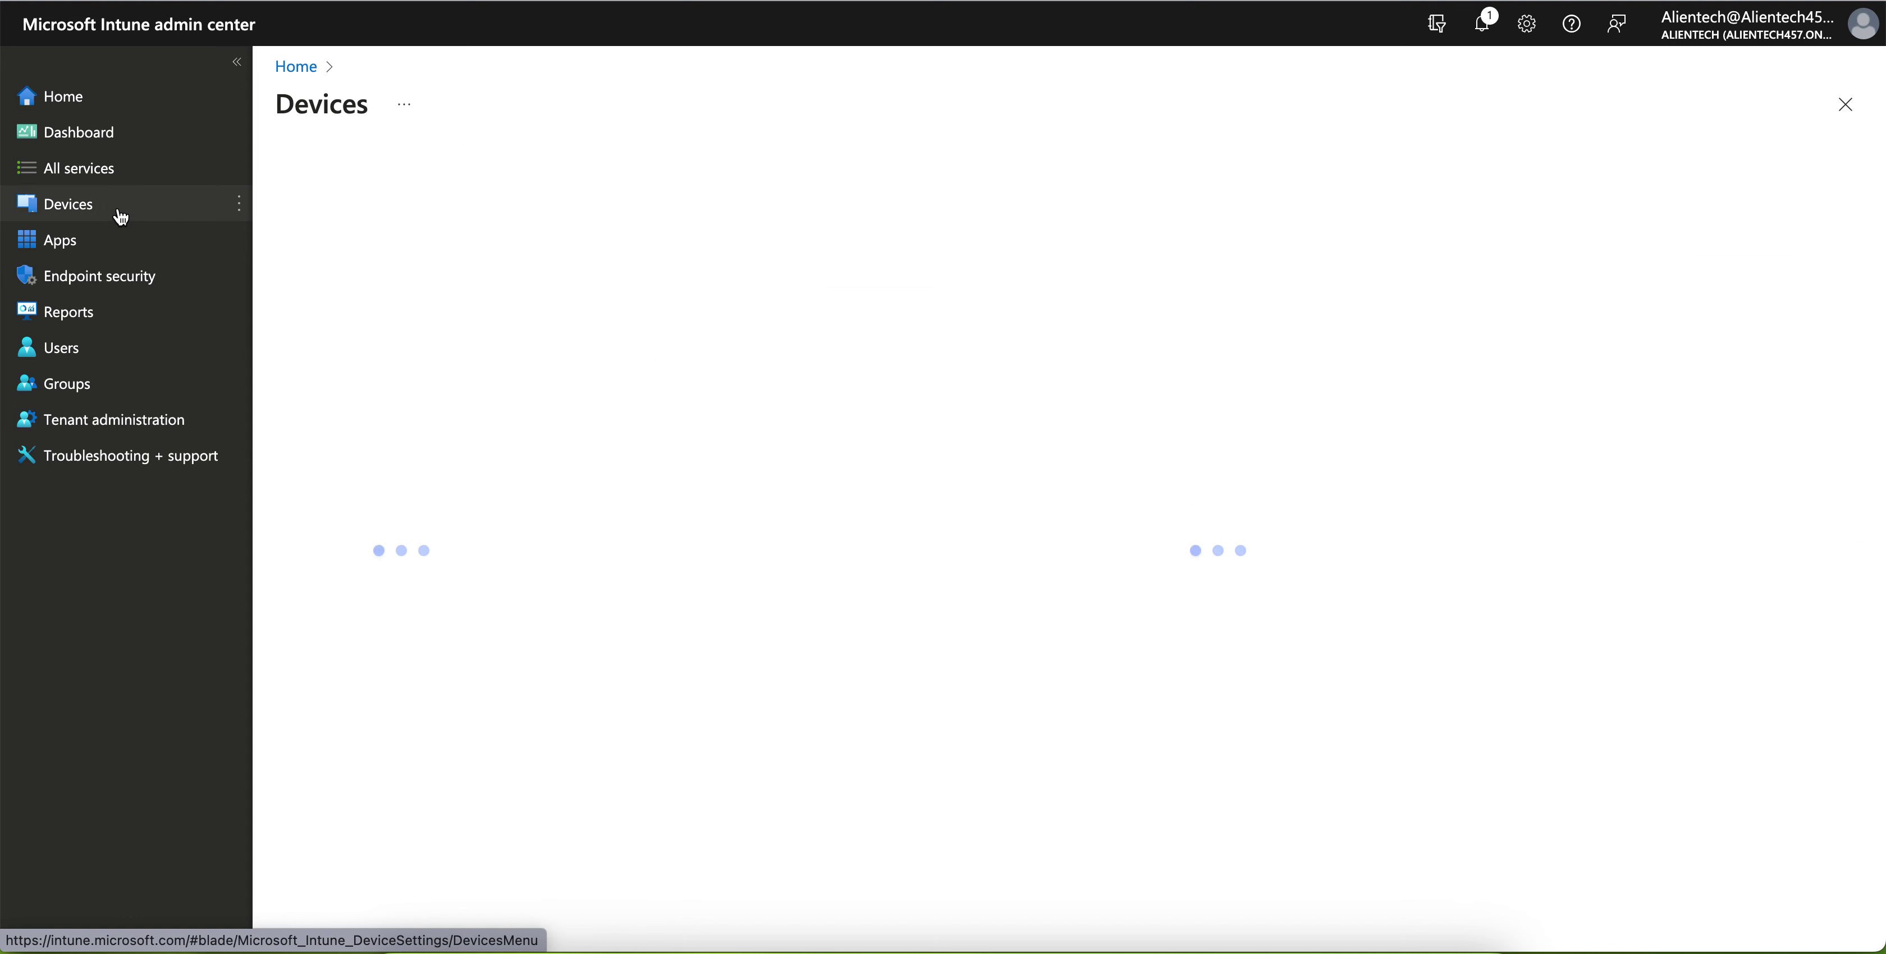
left_click(175, 388)
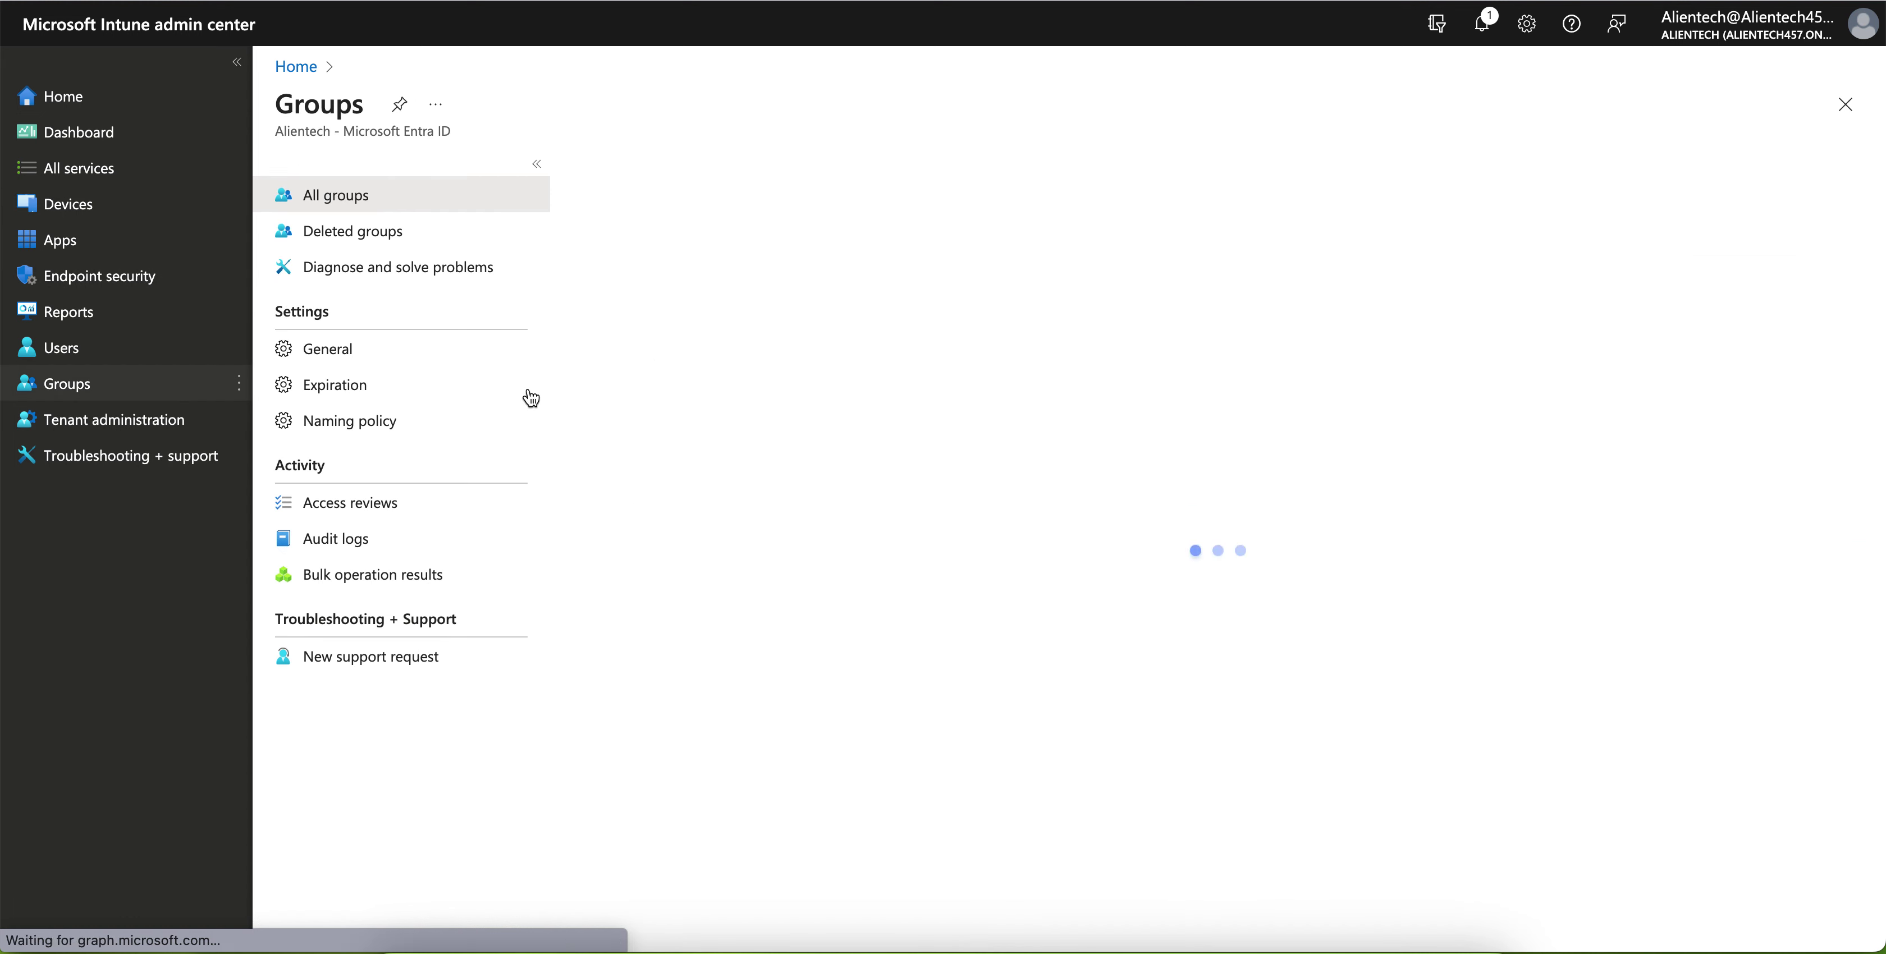
left_click(470, 423)
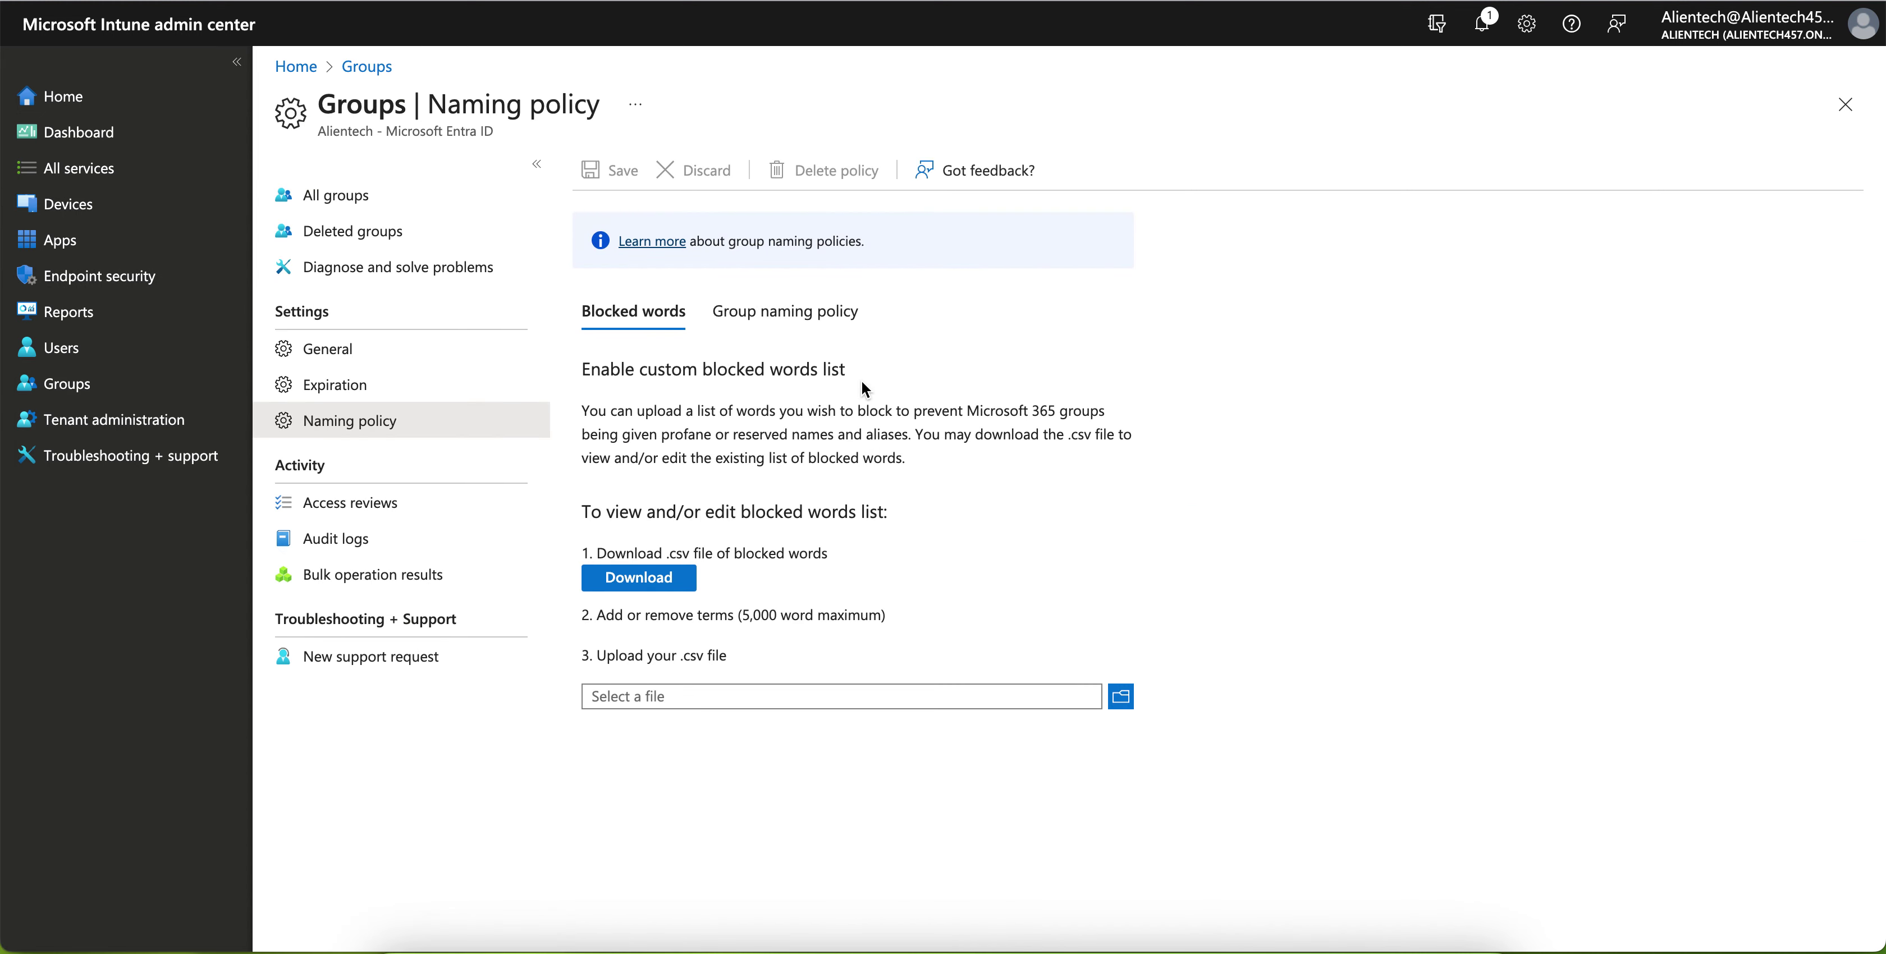
Step: Switch to the Group naming policy tab and read its description, including the <Finance> <group> <Seattle> example
left_click(747, 312)
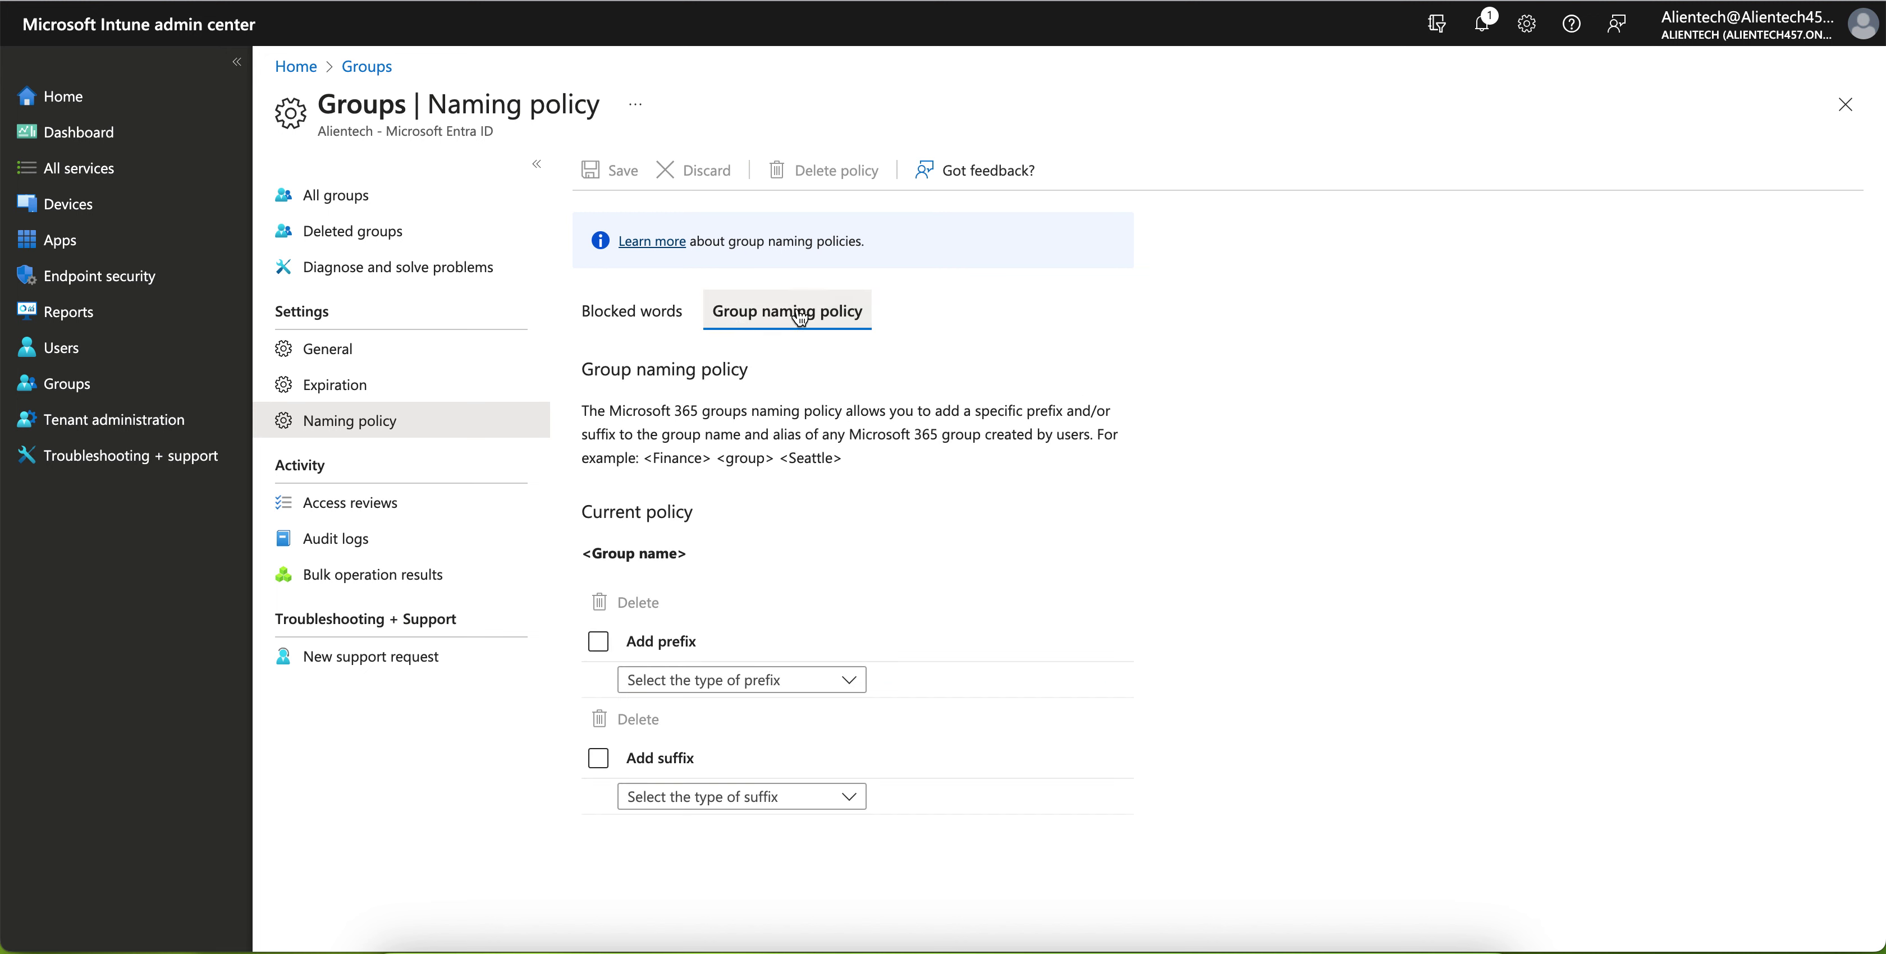
left_click_drag(590, 413, 846, 414)
left_click(902, 424)
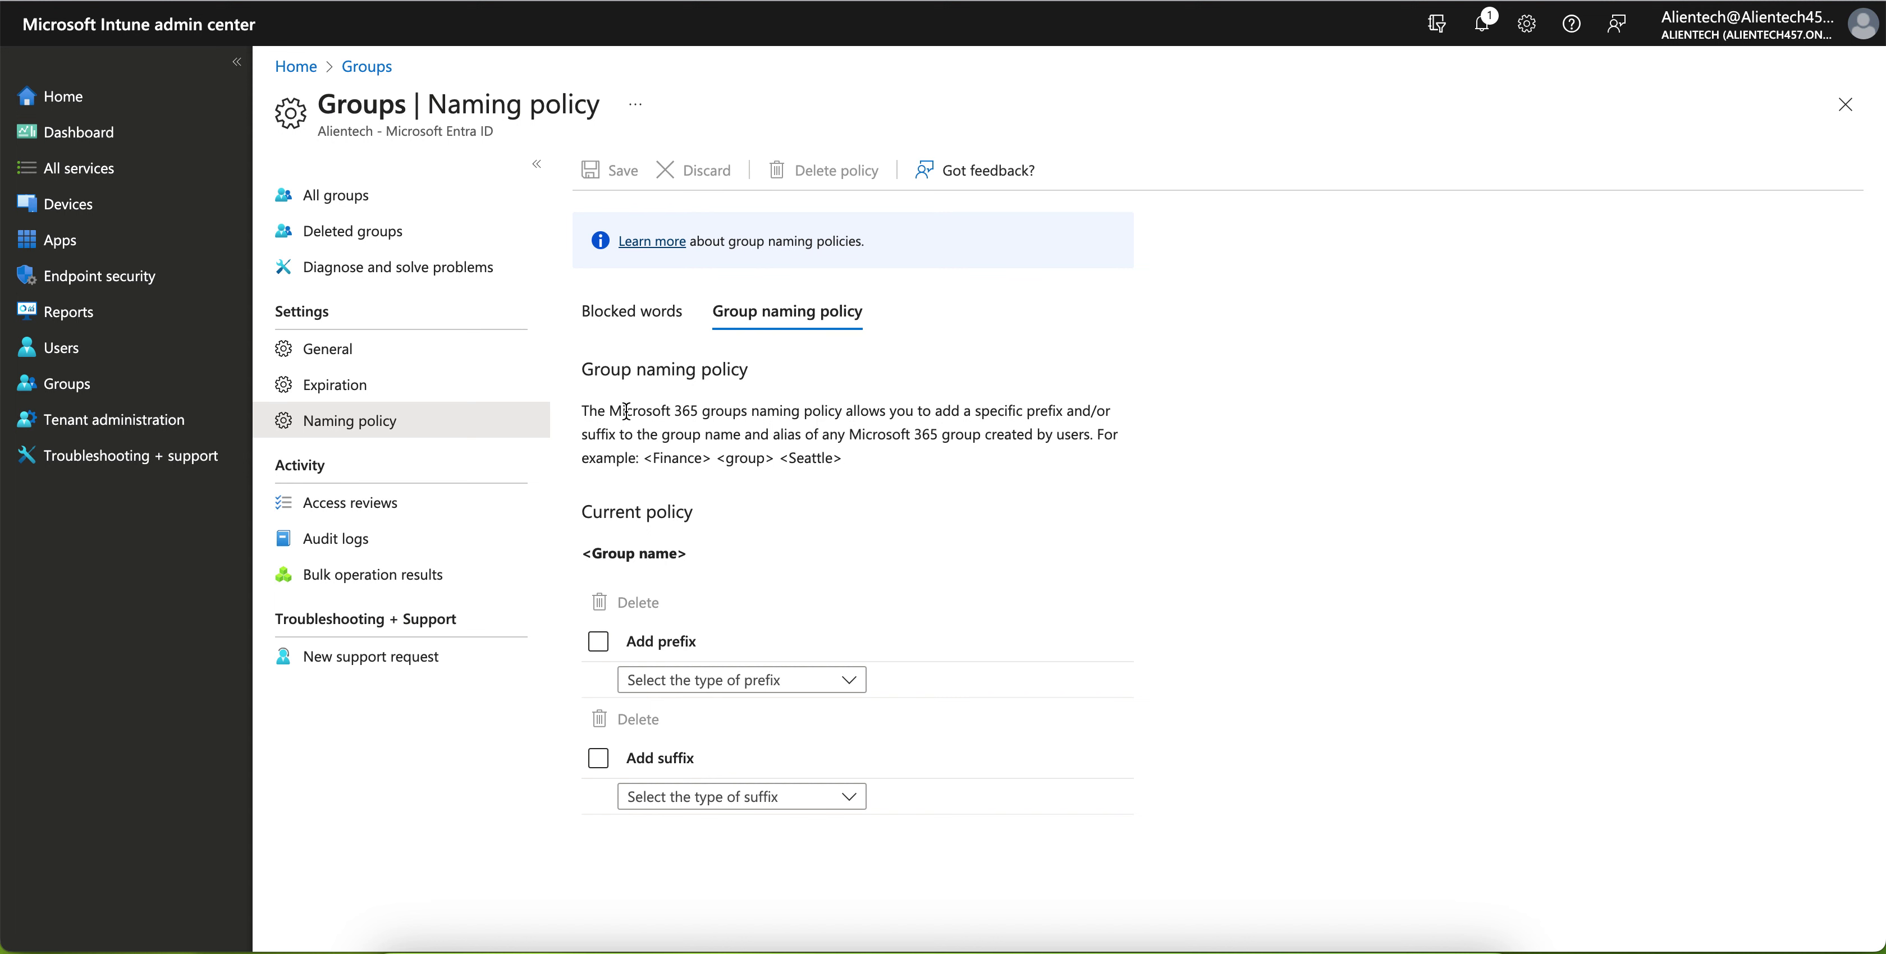
left_click_drag(610, 412, 1000, 415)
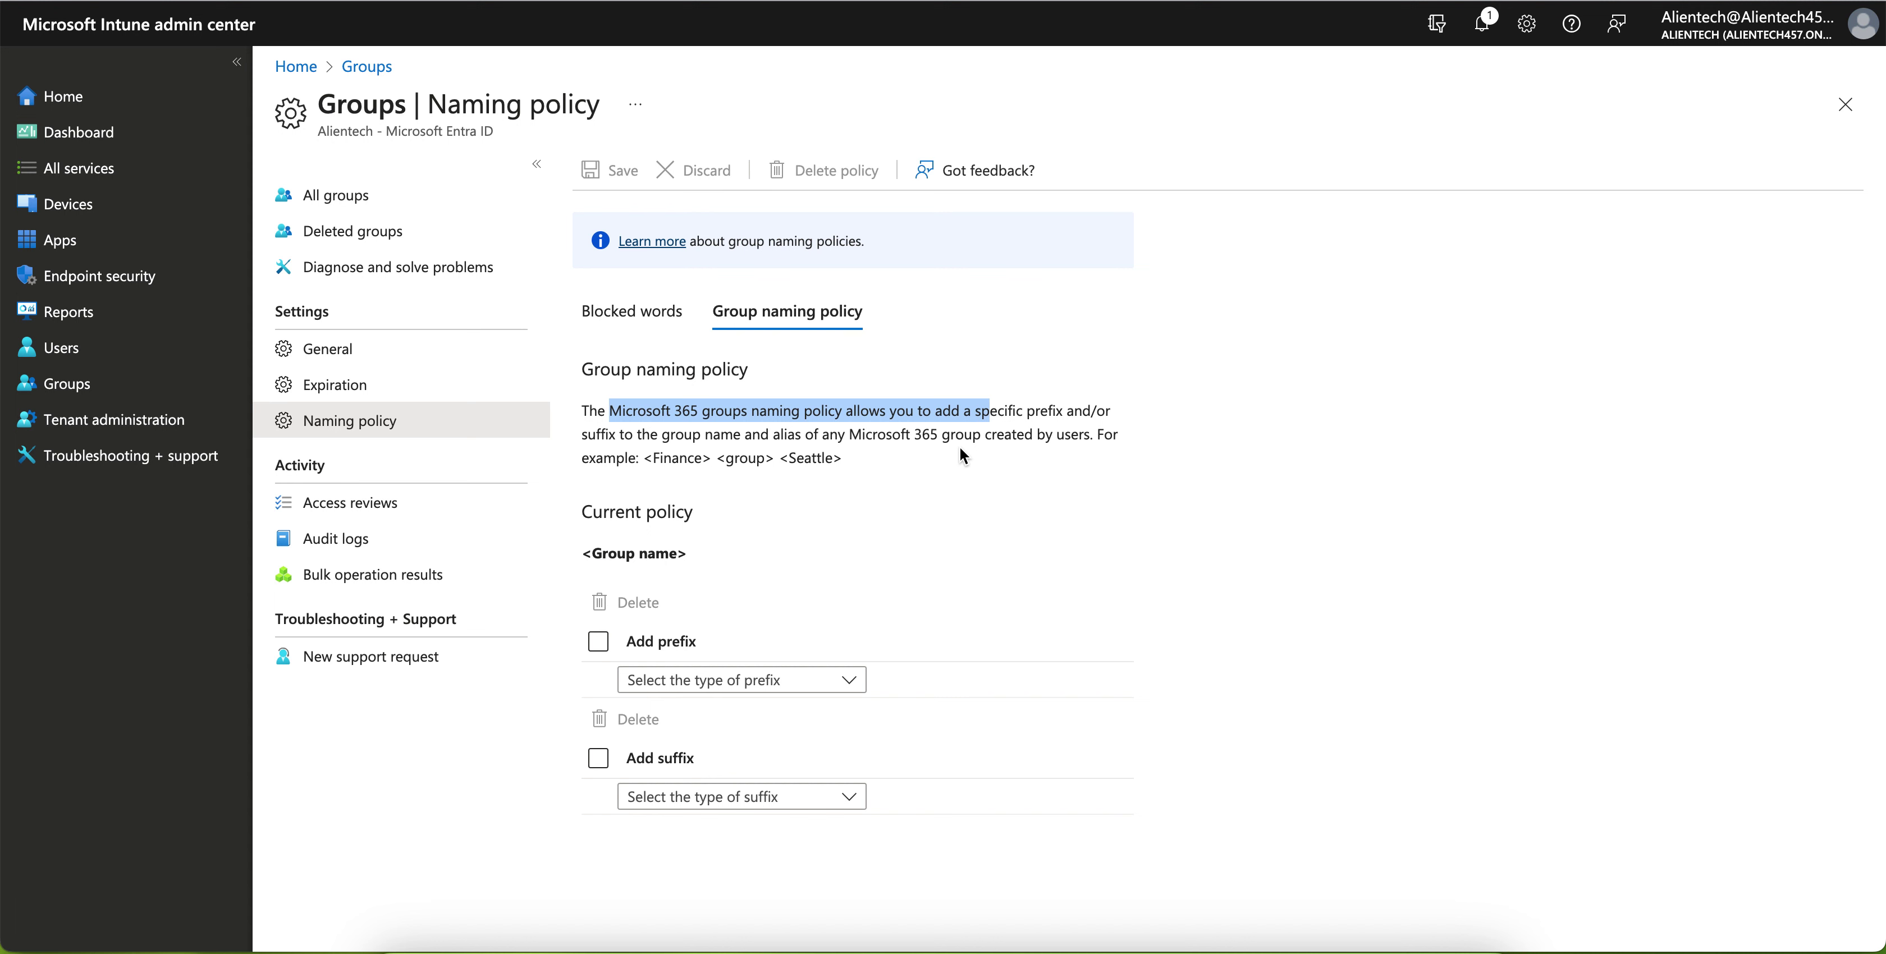
left_click_drag(1118, 434, 958, 433)
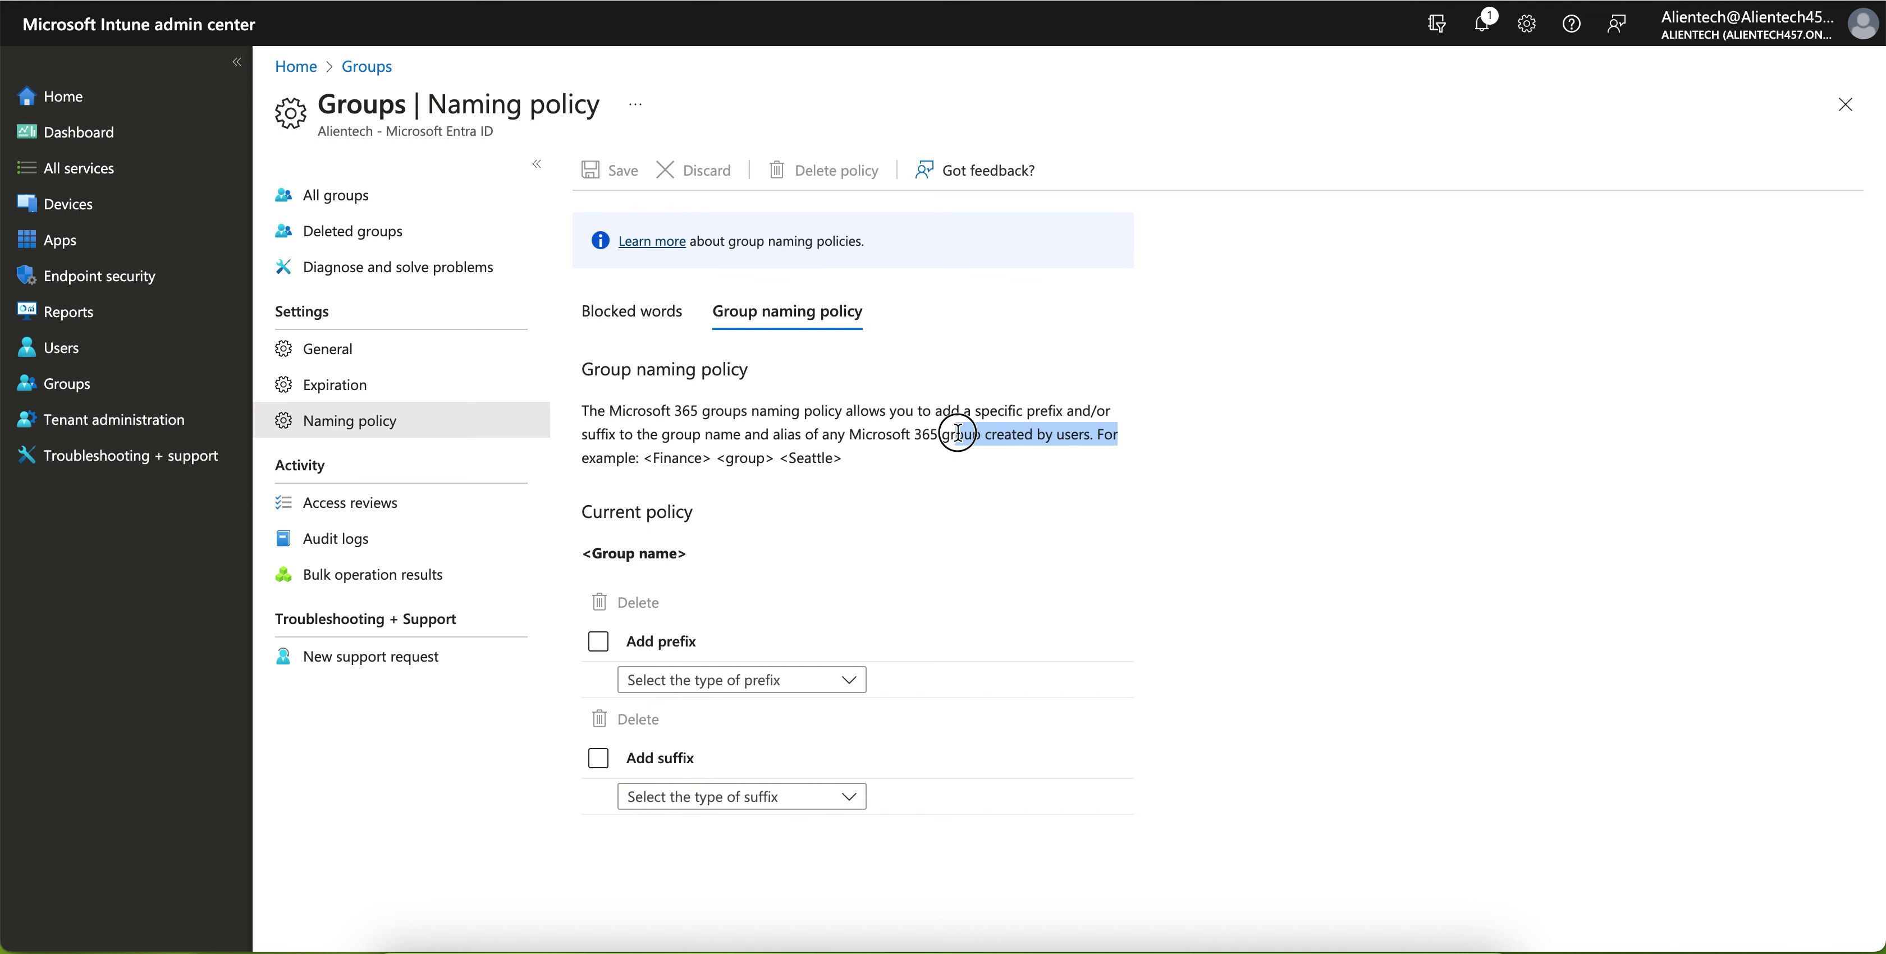
left_click(1041, 434)
left_click_drag(1089, 434, 981, 434)
left_click_drag(654, 458, 868, 465)
left_click(866, 458)
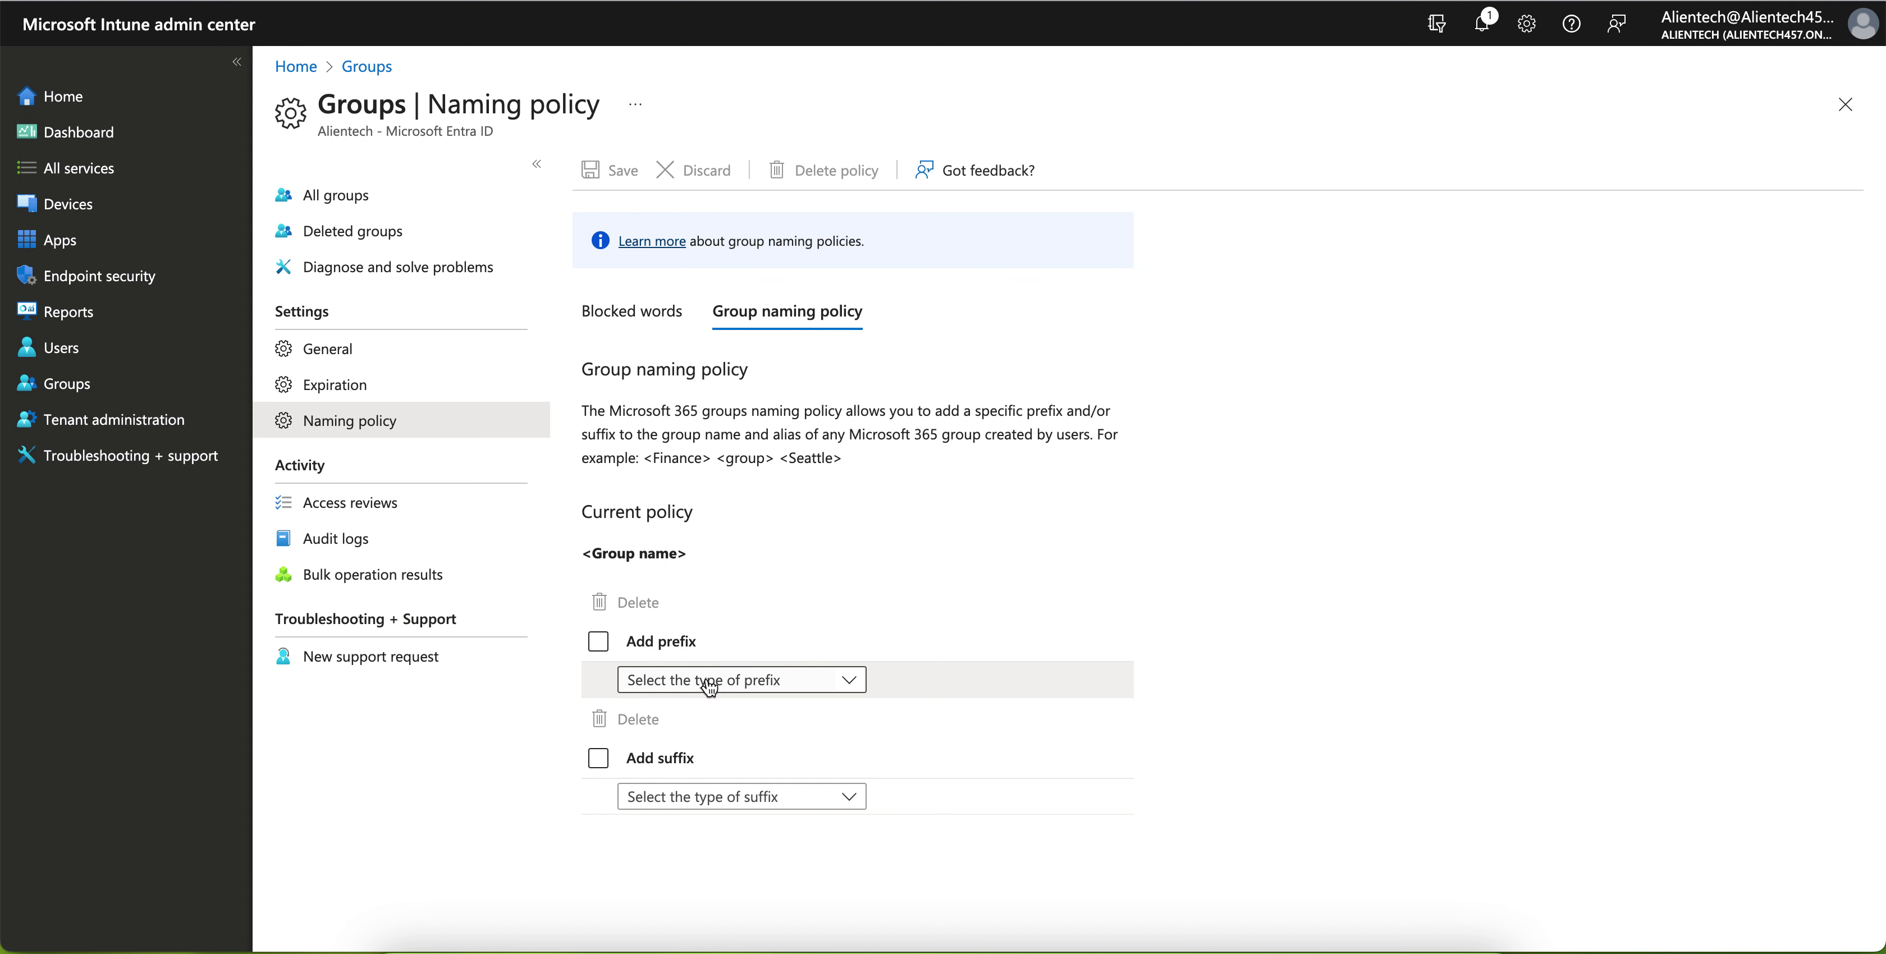
left_click(690, 681)
Step: Add a String prefix 'Intune', giving the preview Intune<Group name>
left_click(598, 643)
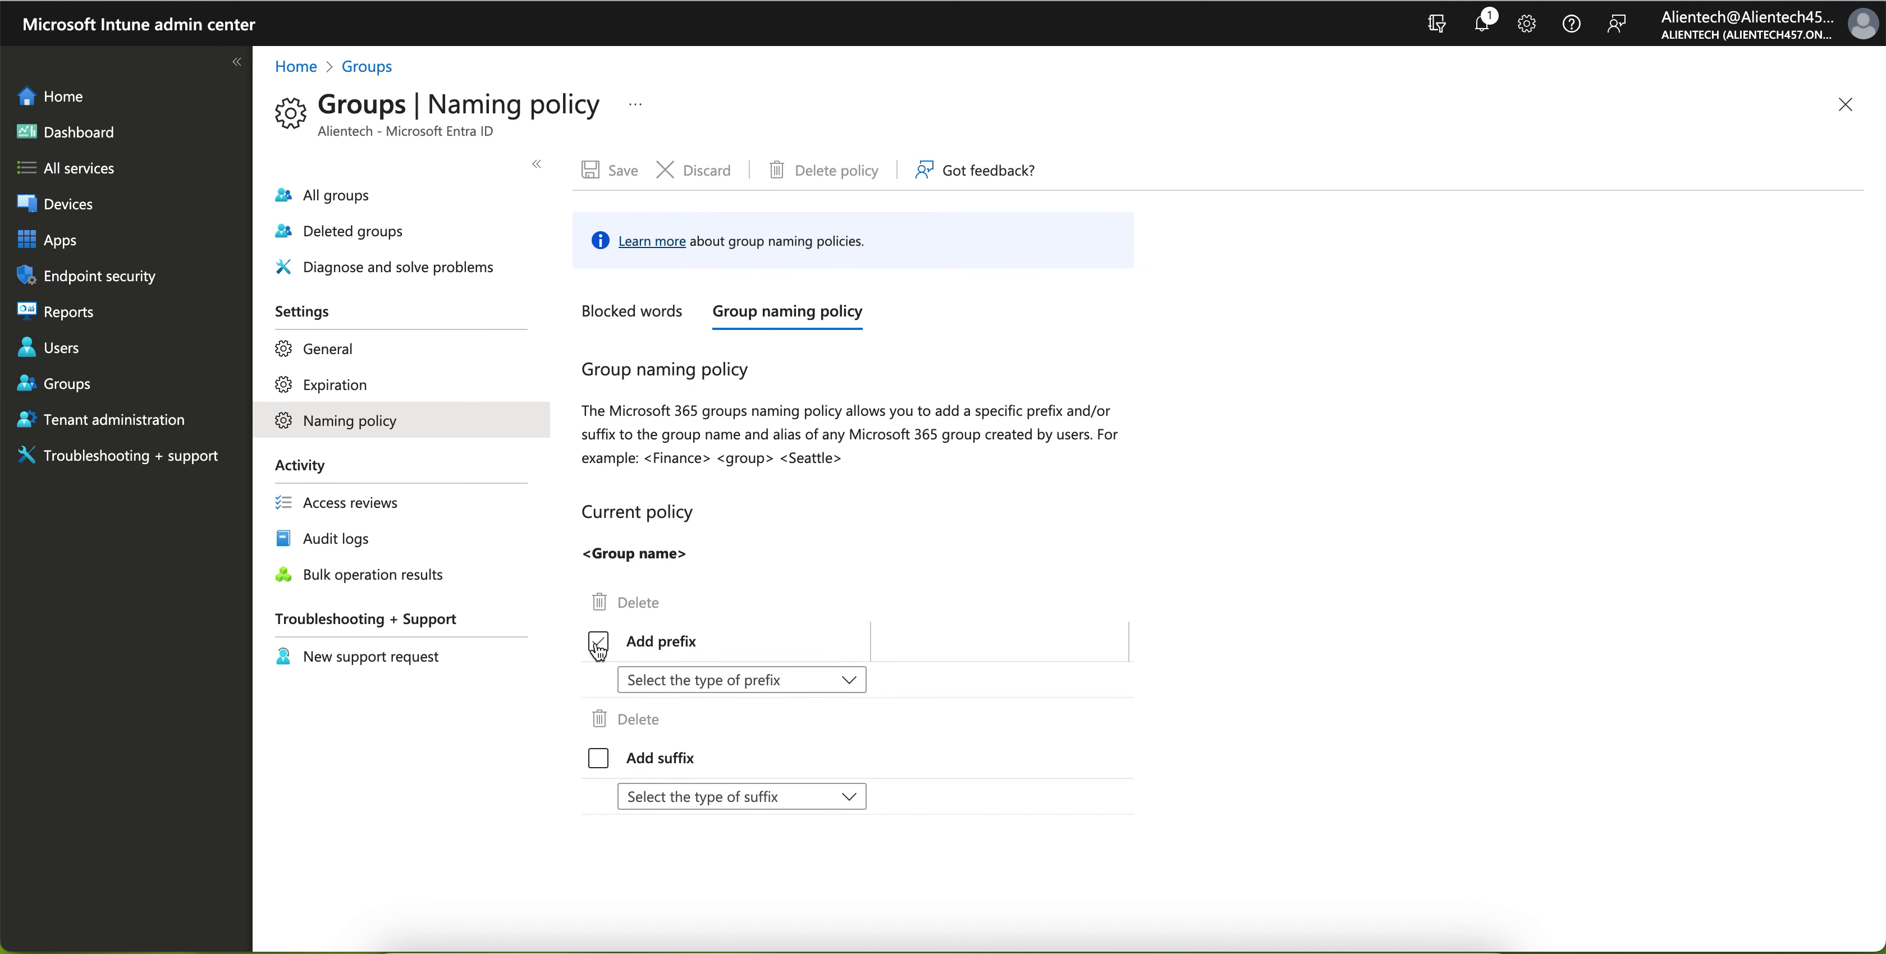
left_click(699, 680)
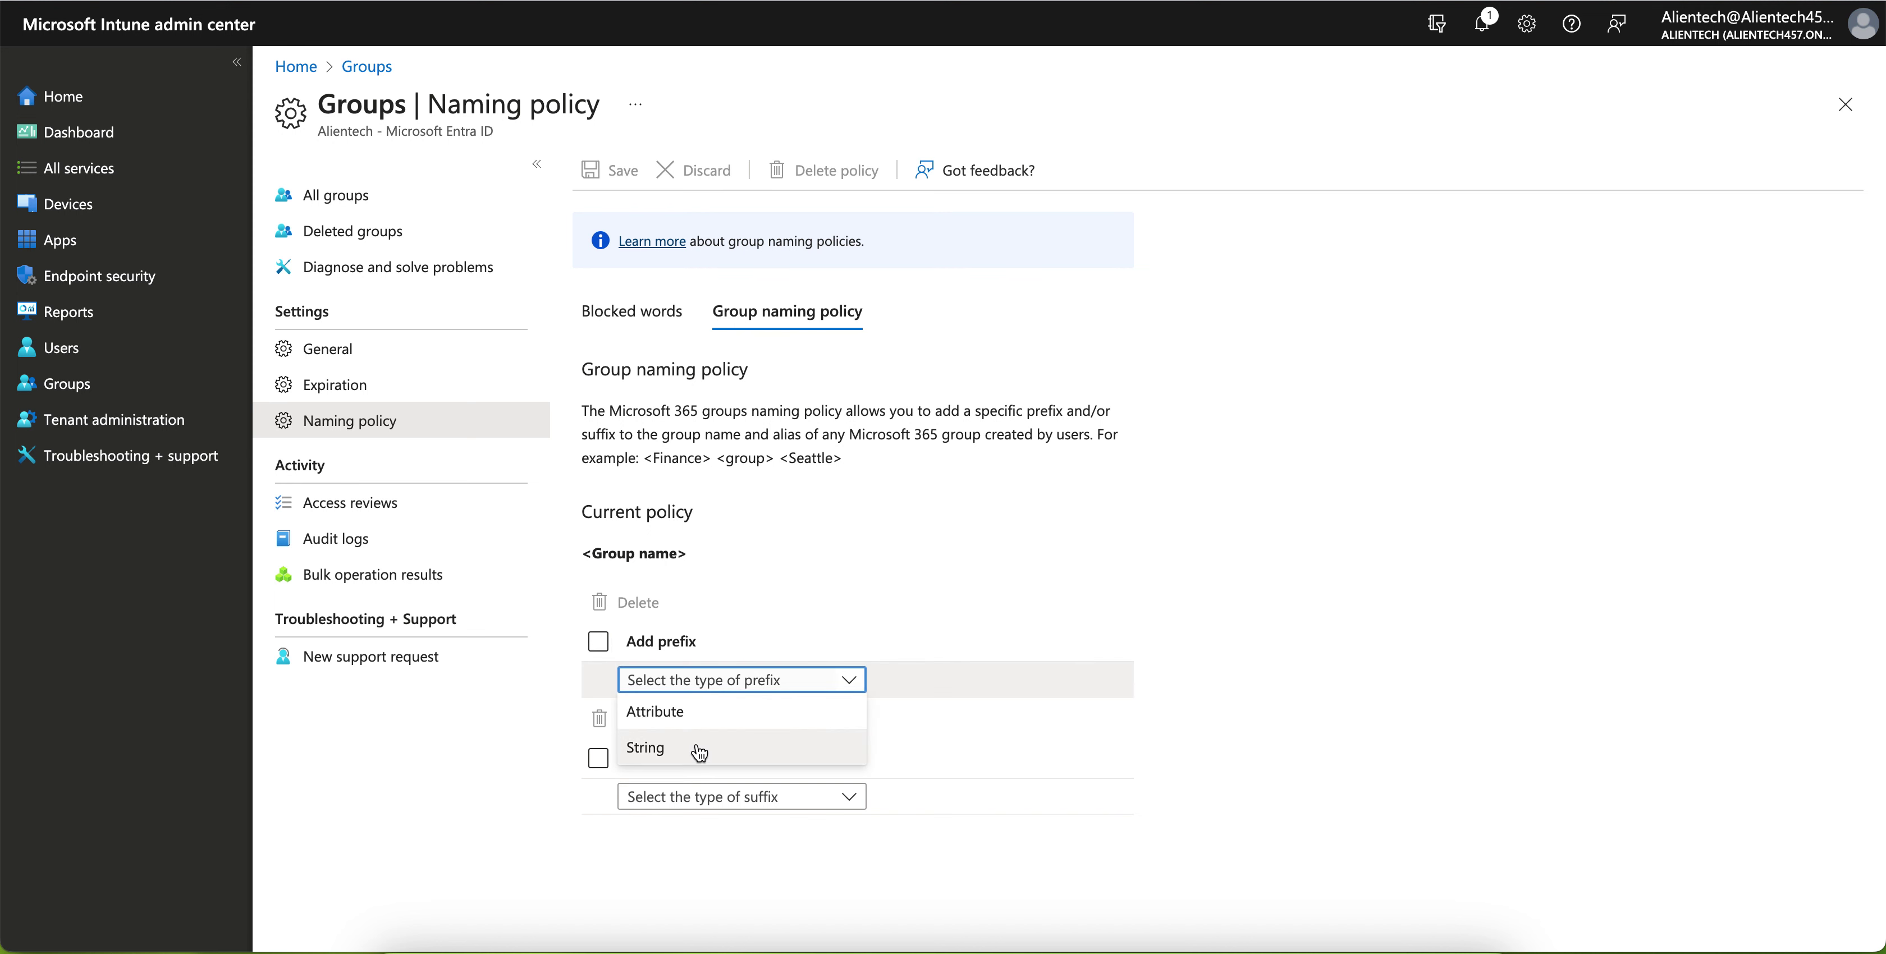
left_click(758, 748)
left_click(917, 682)
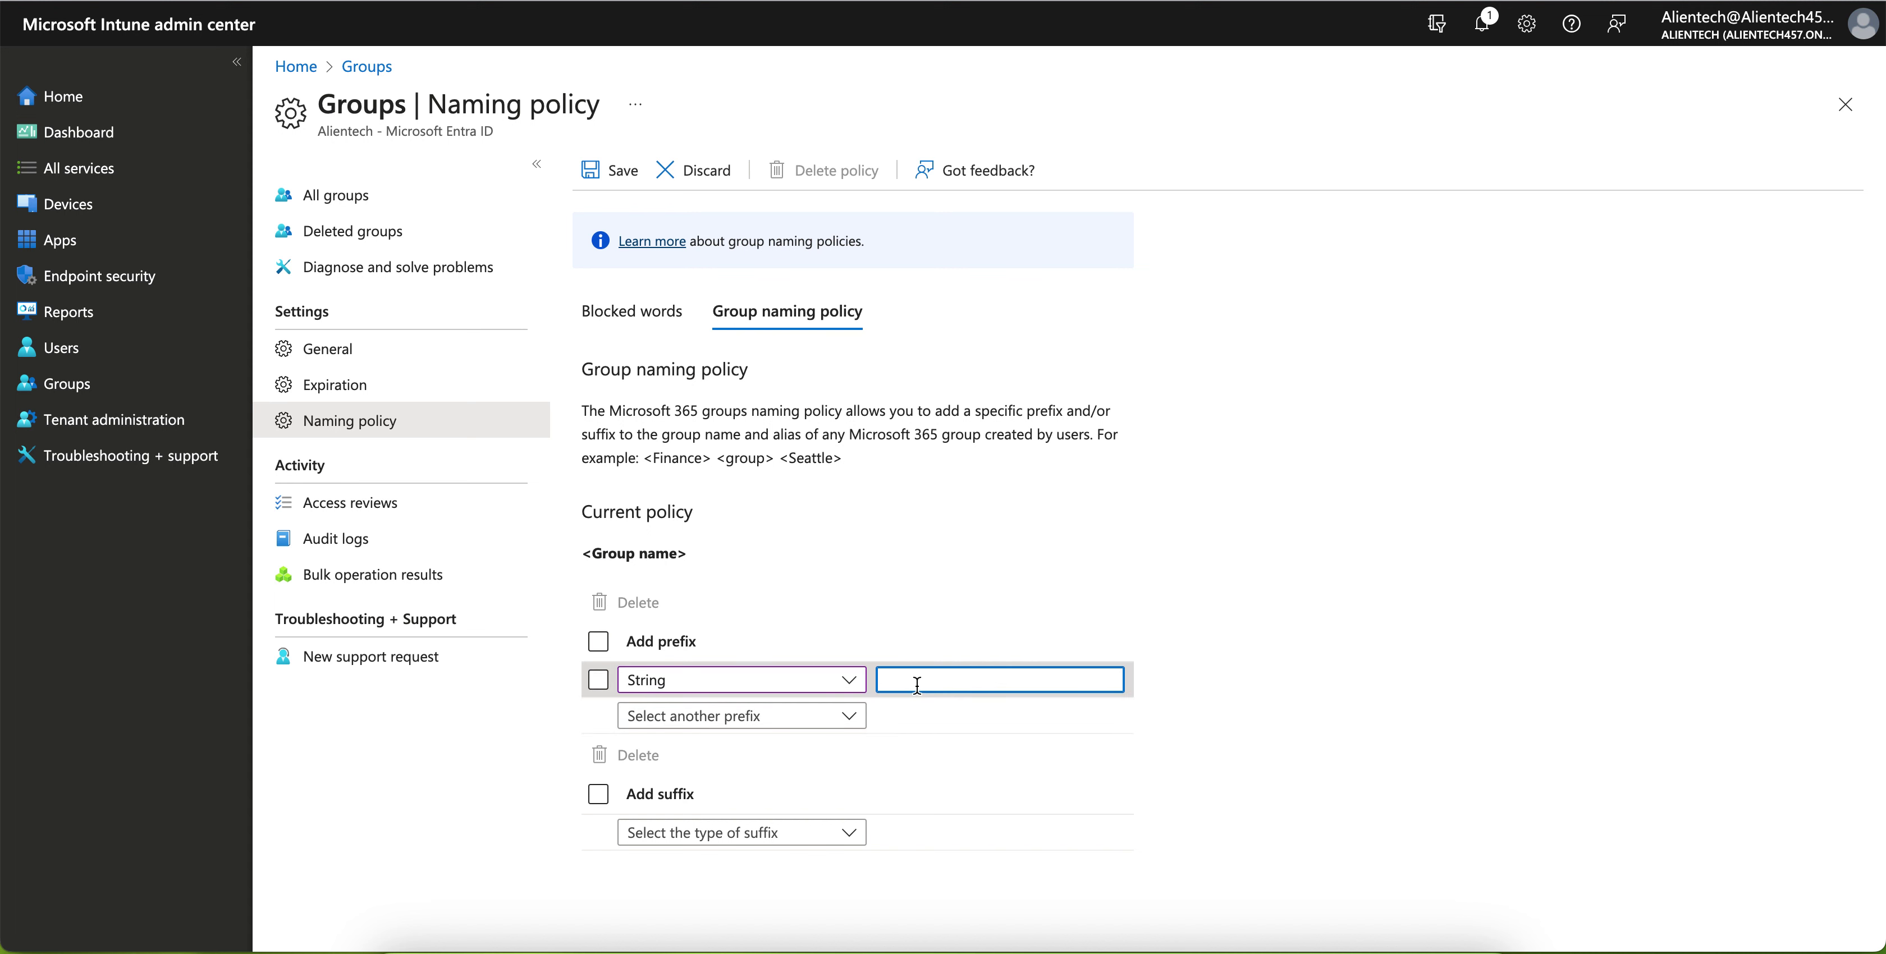
type("Intune")
left_click(578, 554)
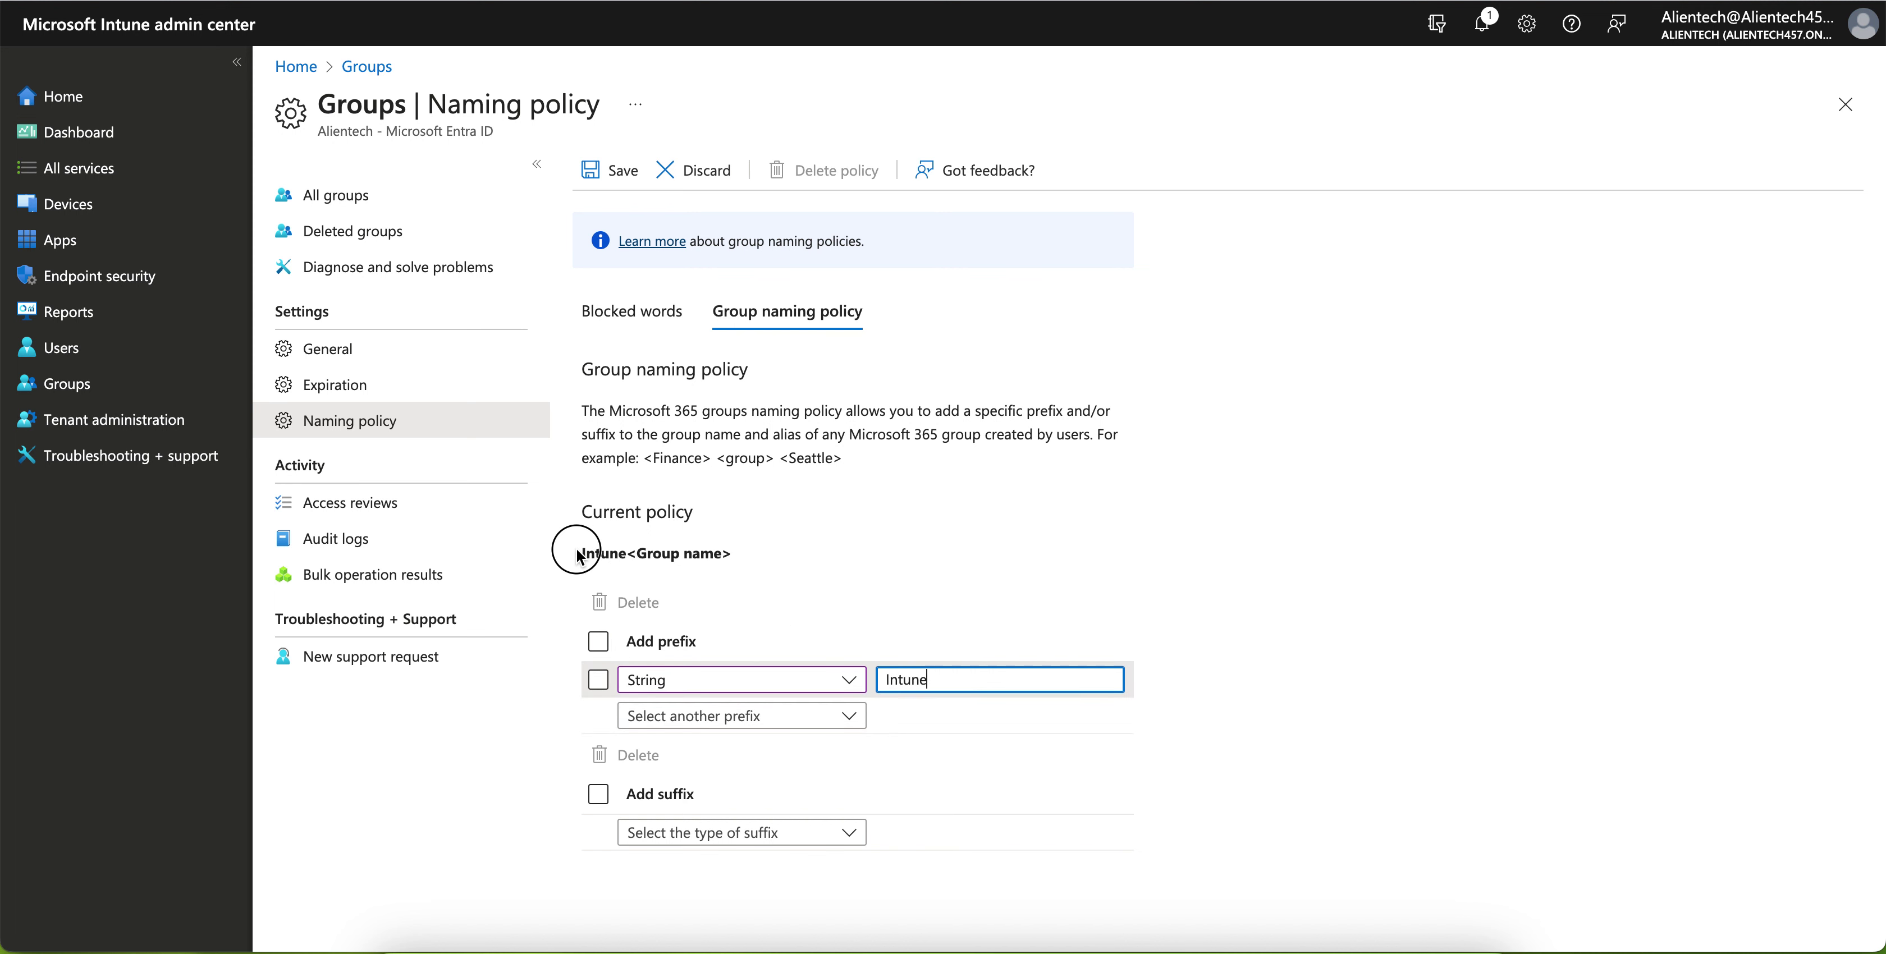
left_click_drag(578, 554, 790, 566)
mouse_move(618, 554)
left_mouse_down()
mouse_move(522, 551)
mouse_move(620, 554)
left_mouse_up()
Step: Add a String suffix 'MDM', giving the preview Intune<Group name>MDM
left_click(599, 794)
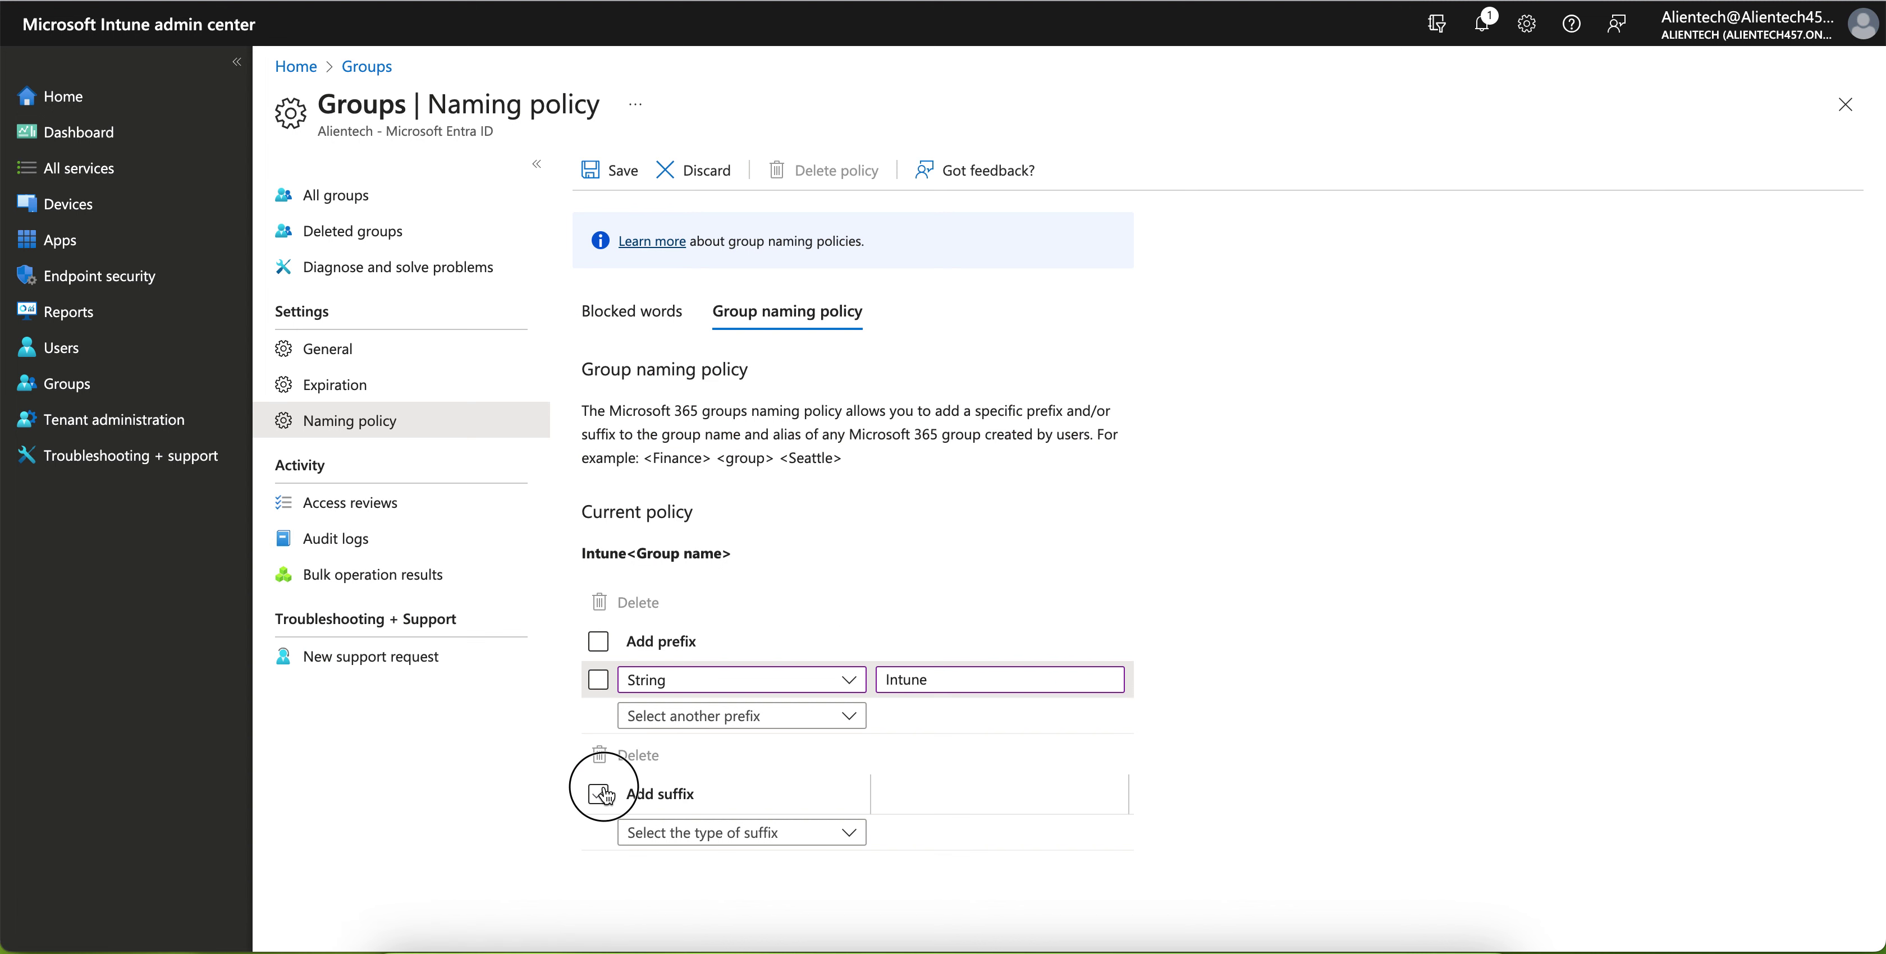
left_click(710, 833)
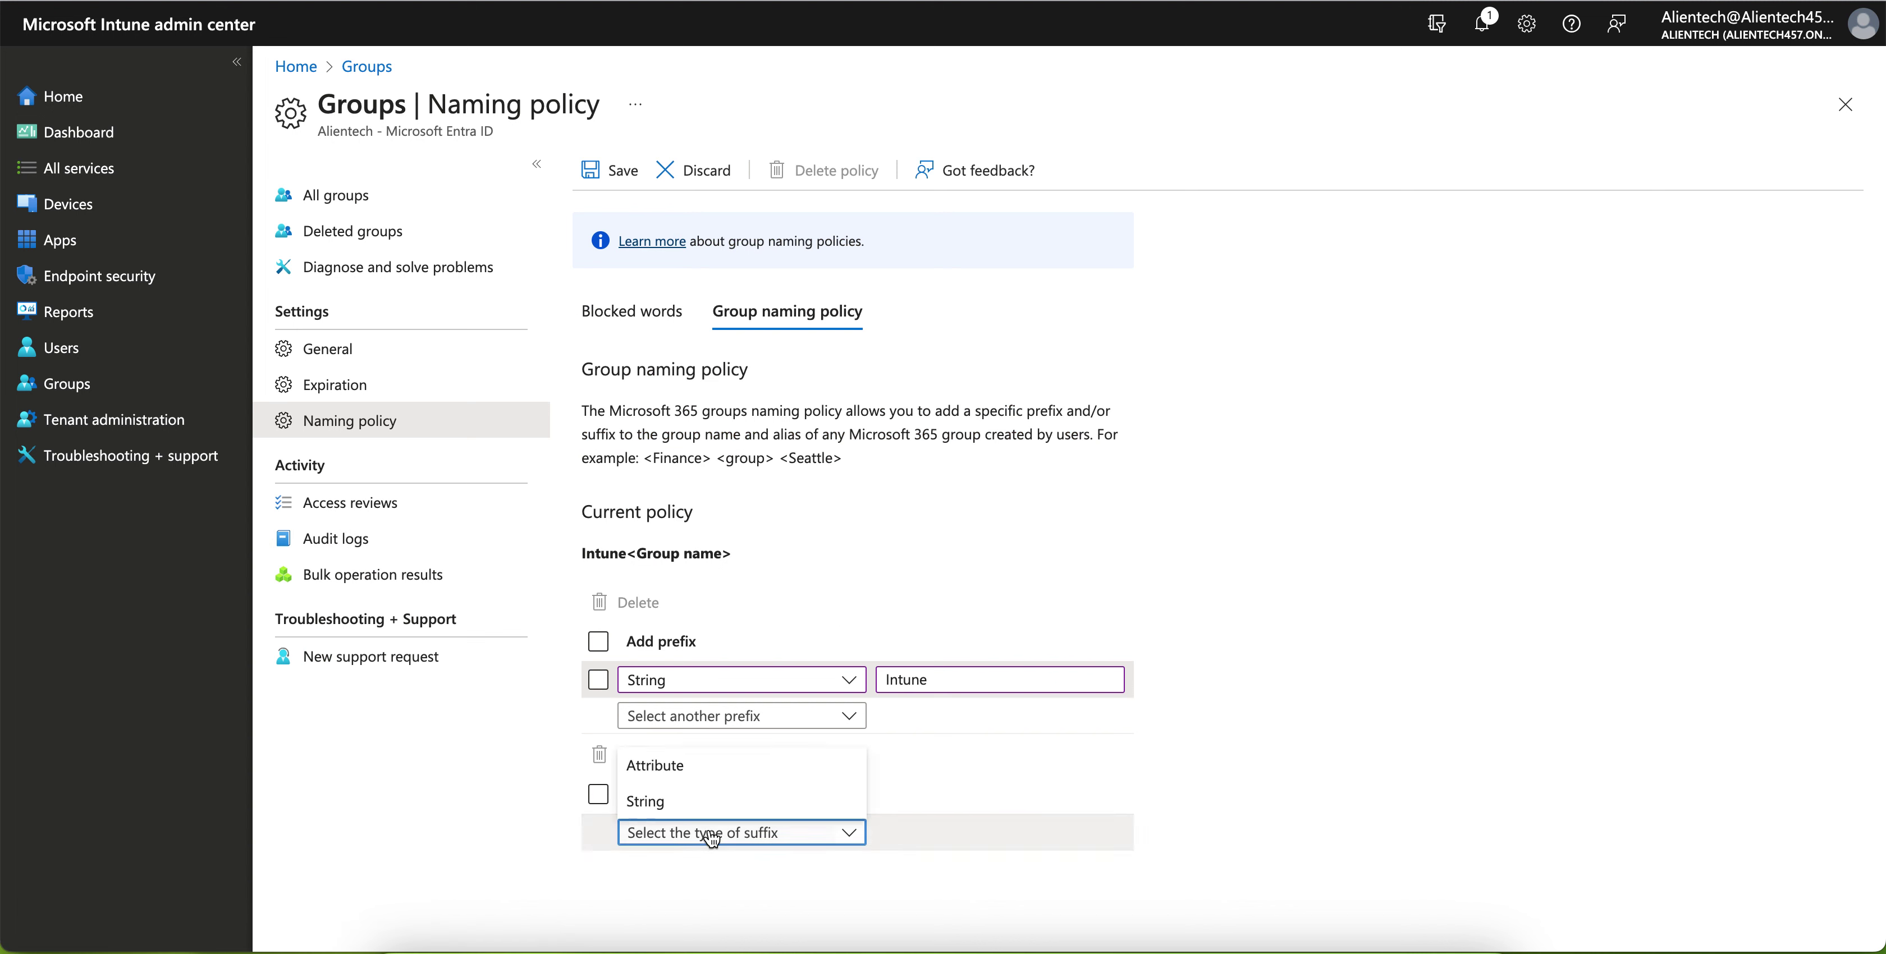
left_click(714, 802)
left_click(915, 834)
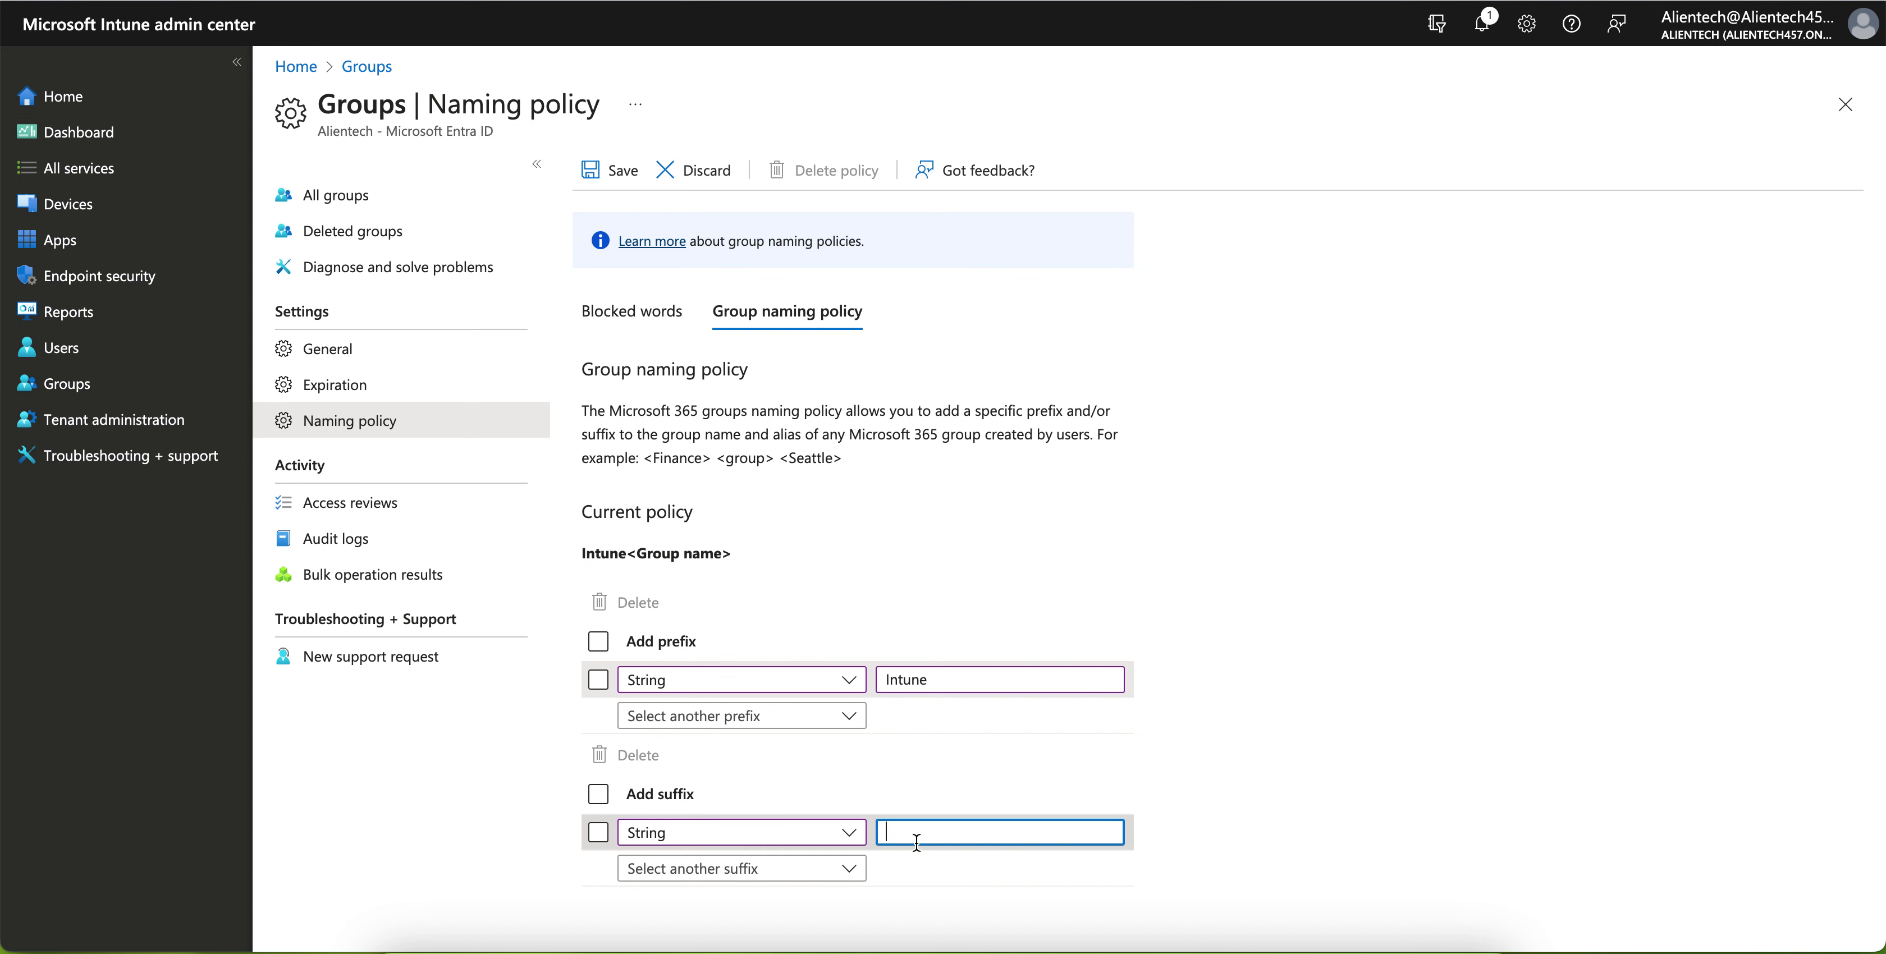
type("MDM")
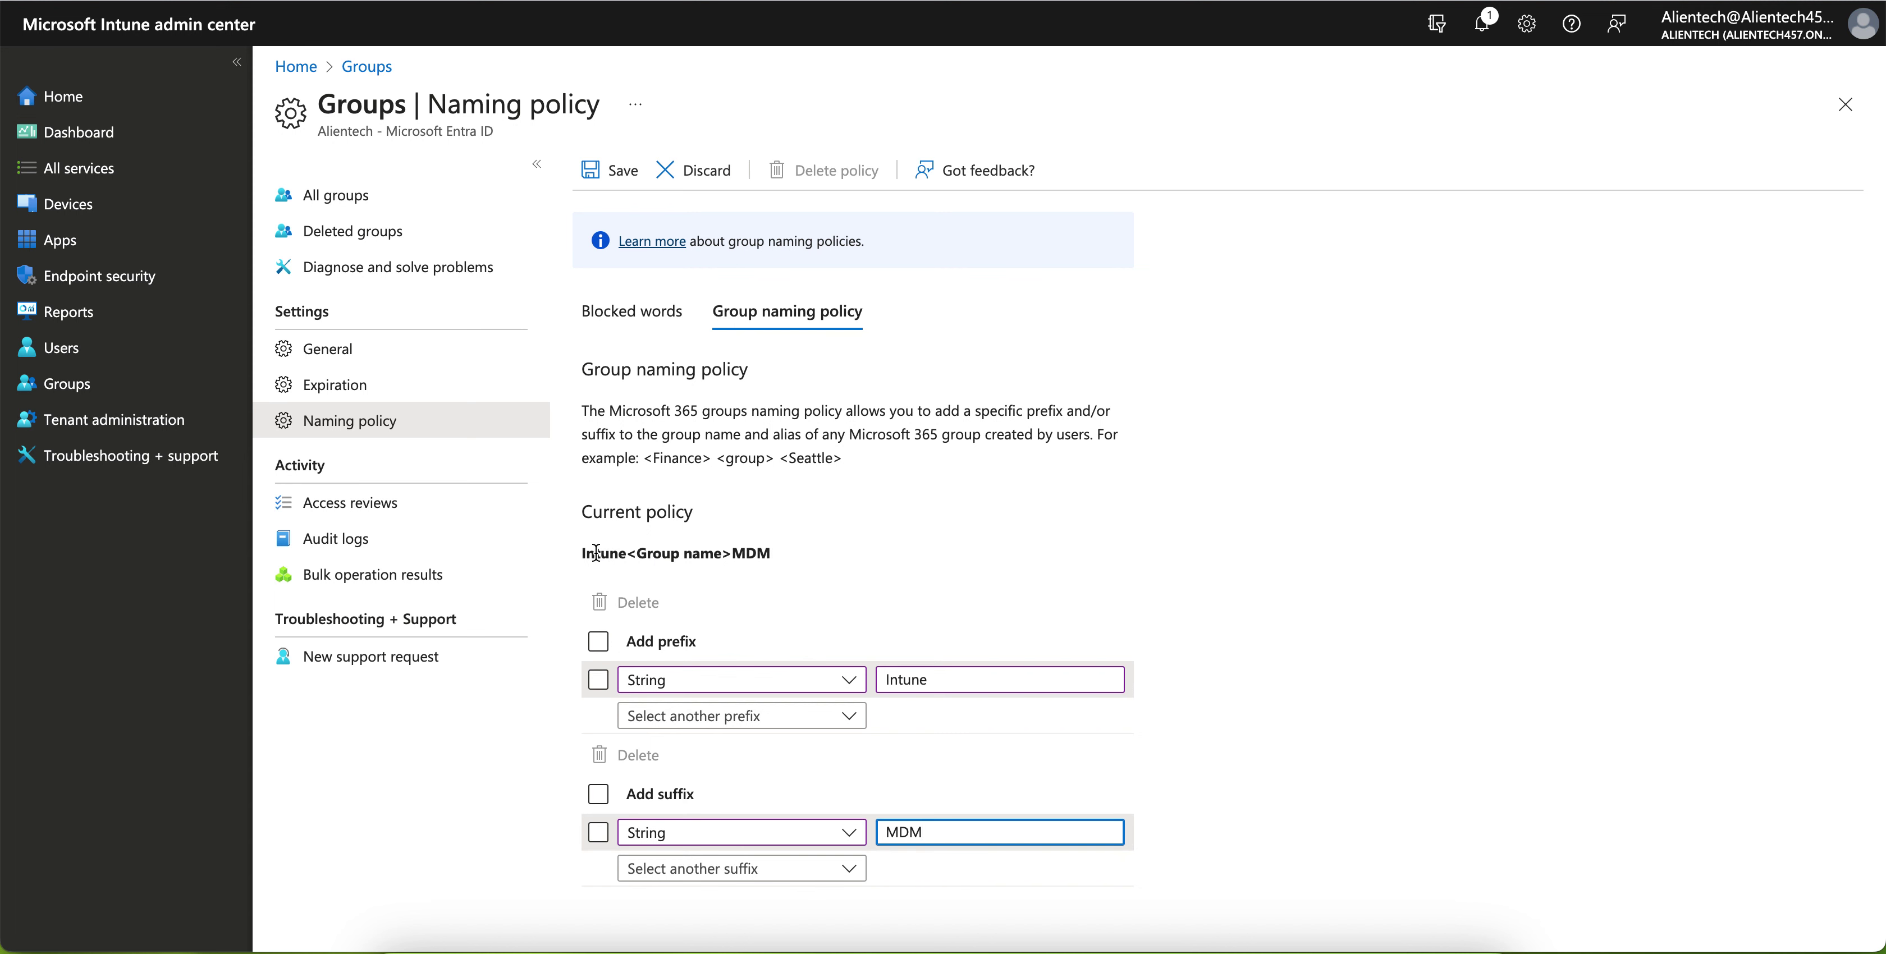
left_click_drag(586, 554, 812, 554)
left_click(635, 553)
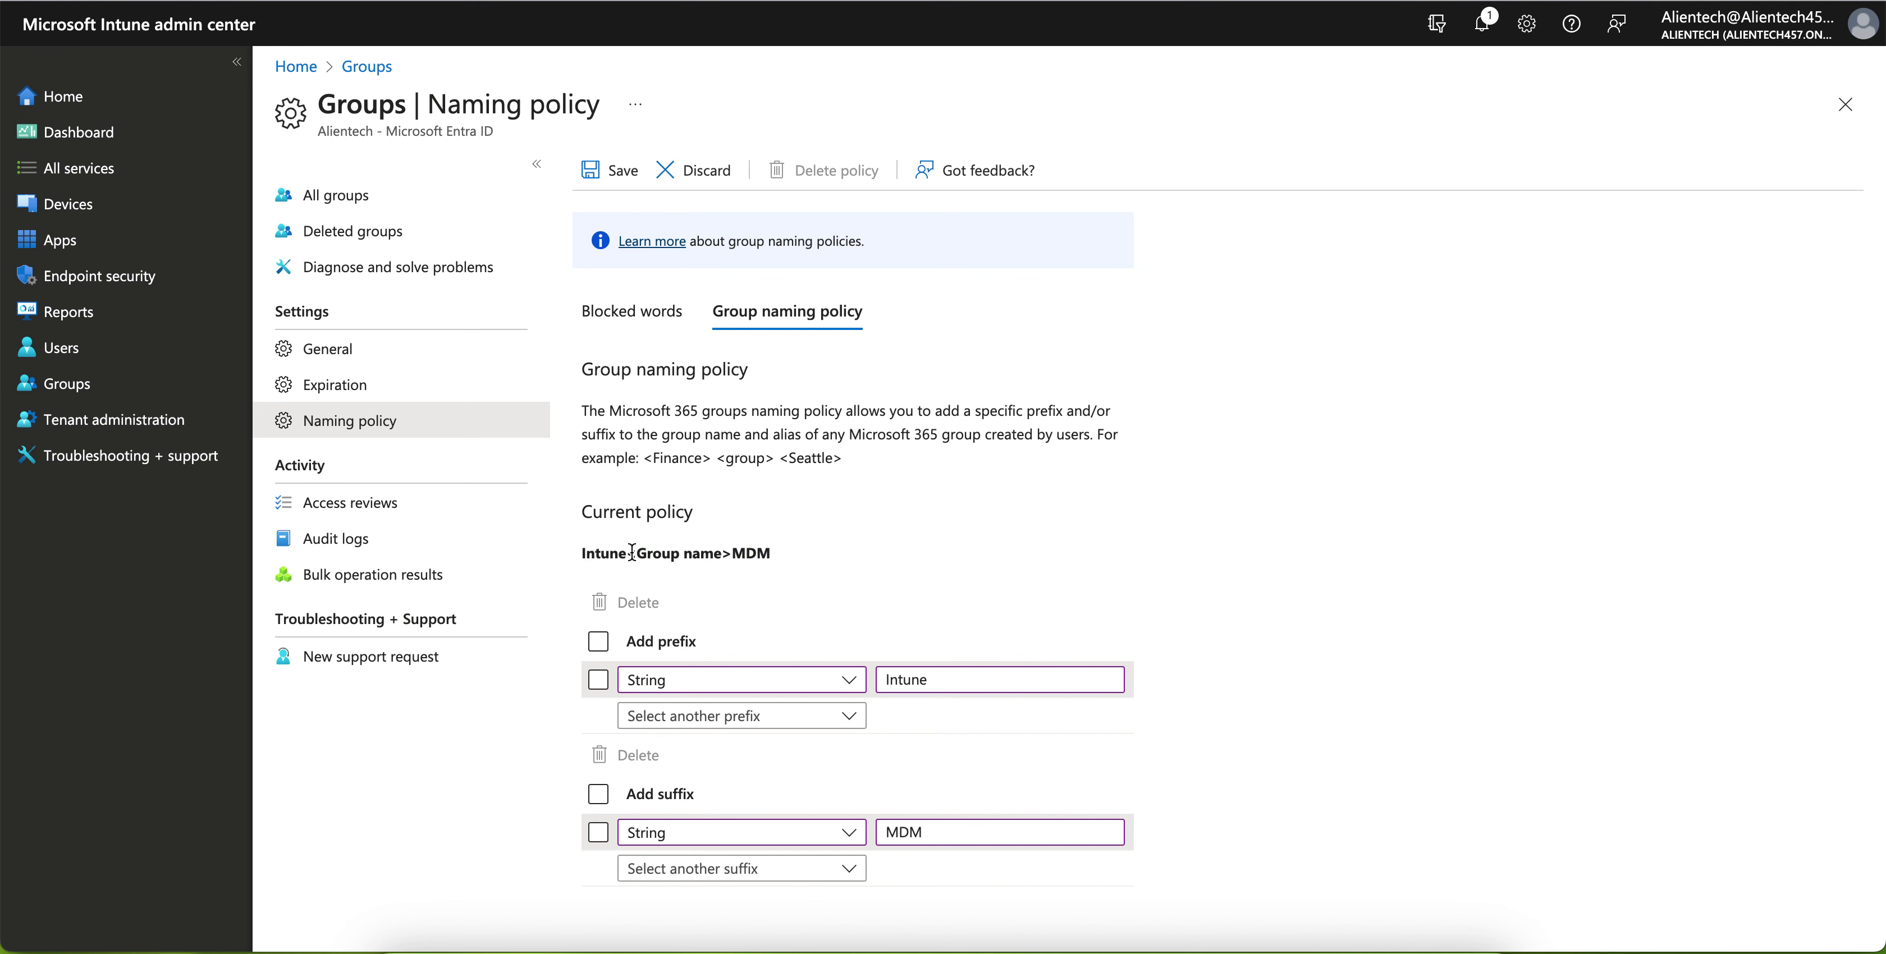
left_click_drag(633, 553, 574, 550)
left_click_drag(734, 553, 832, 562)
left_click(832, 557)
left_click(956, 837)
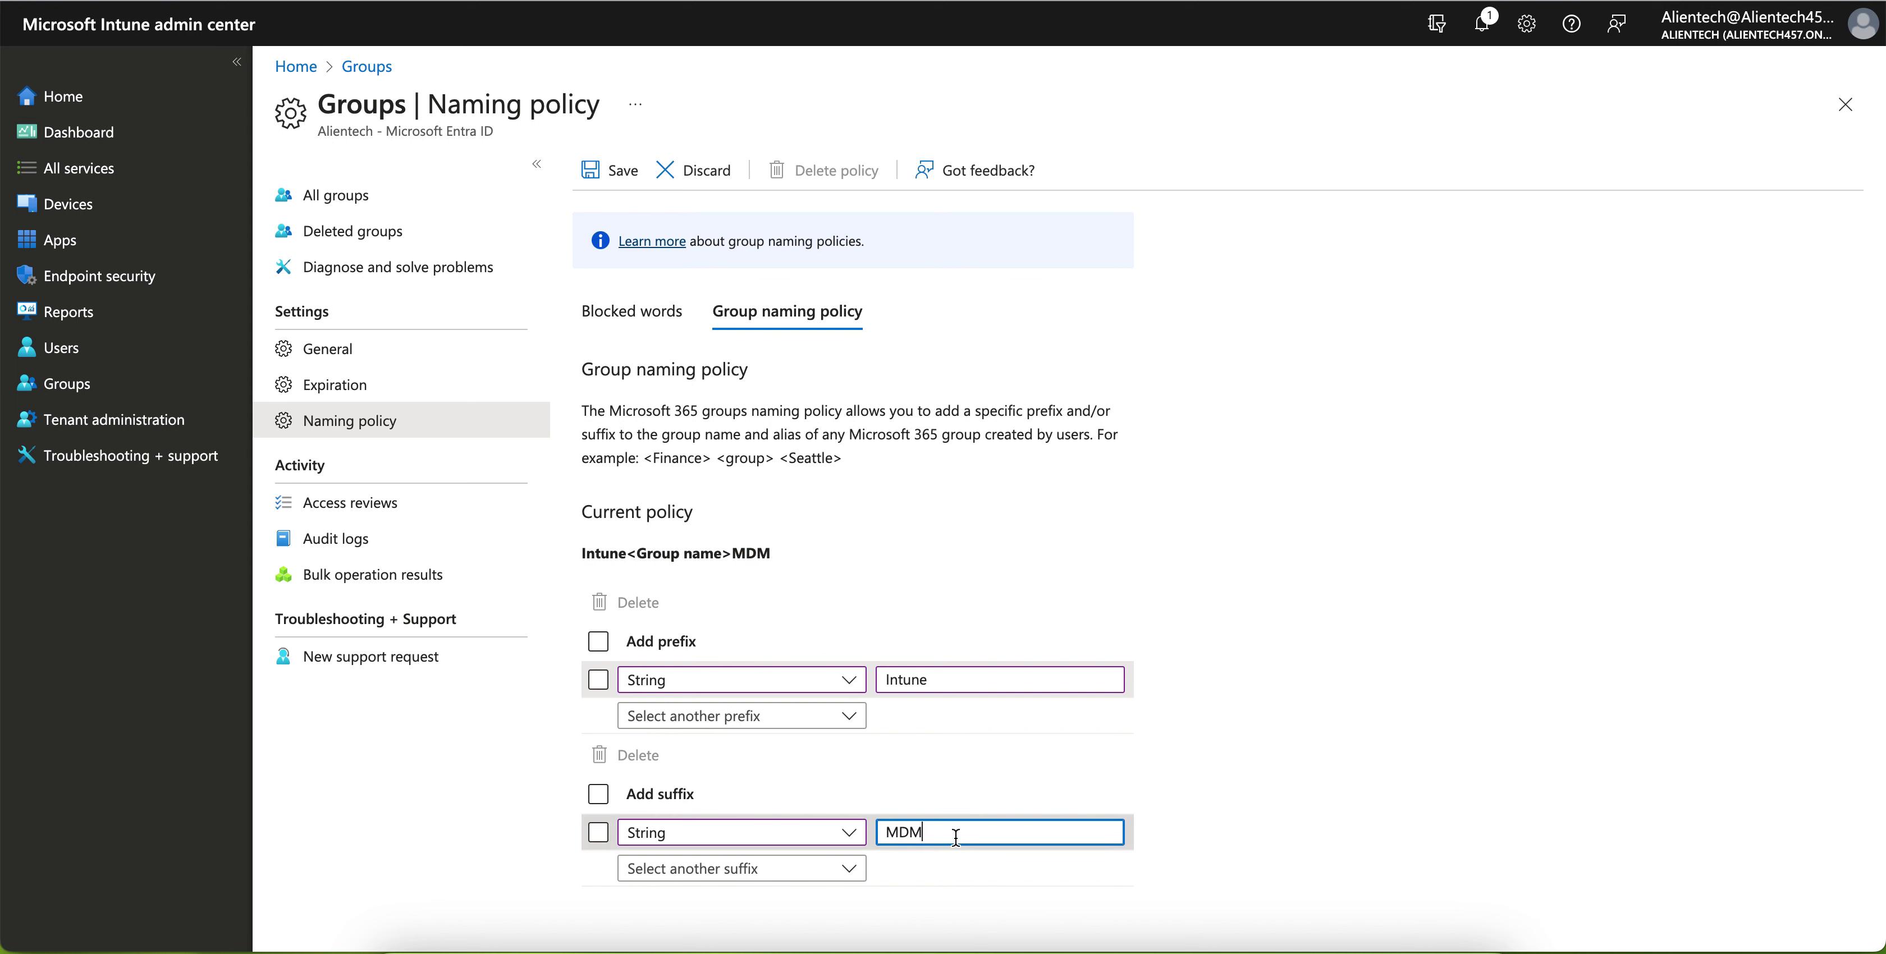
Step: Delete the MDM suffix so the policy reads Intune<Group name>, keeping the String prefix type
key("BackSpace")
key("BackSpace")
key("BackSpace")
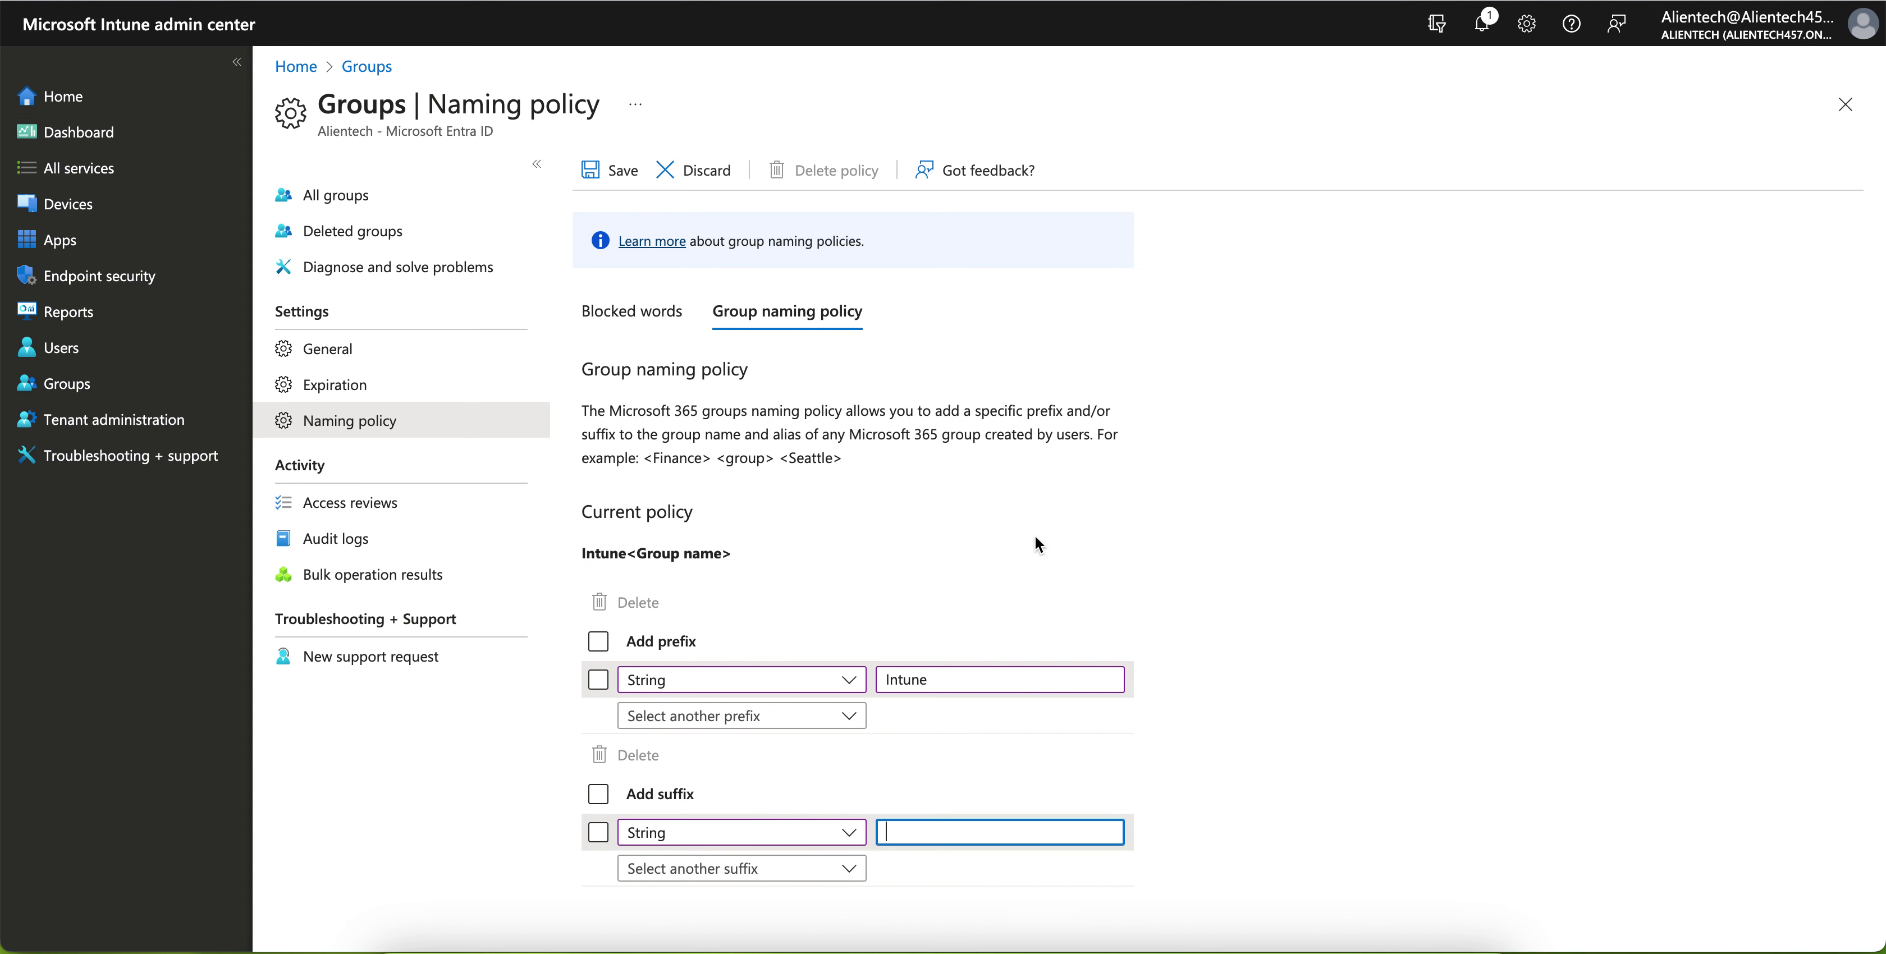
left_click(1034, 534)
left_click(842, 679)
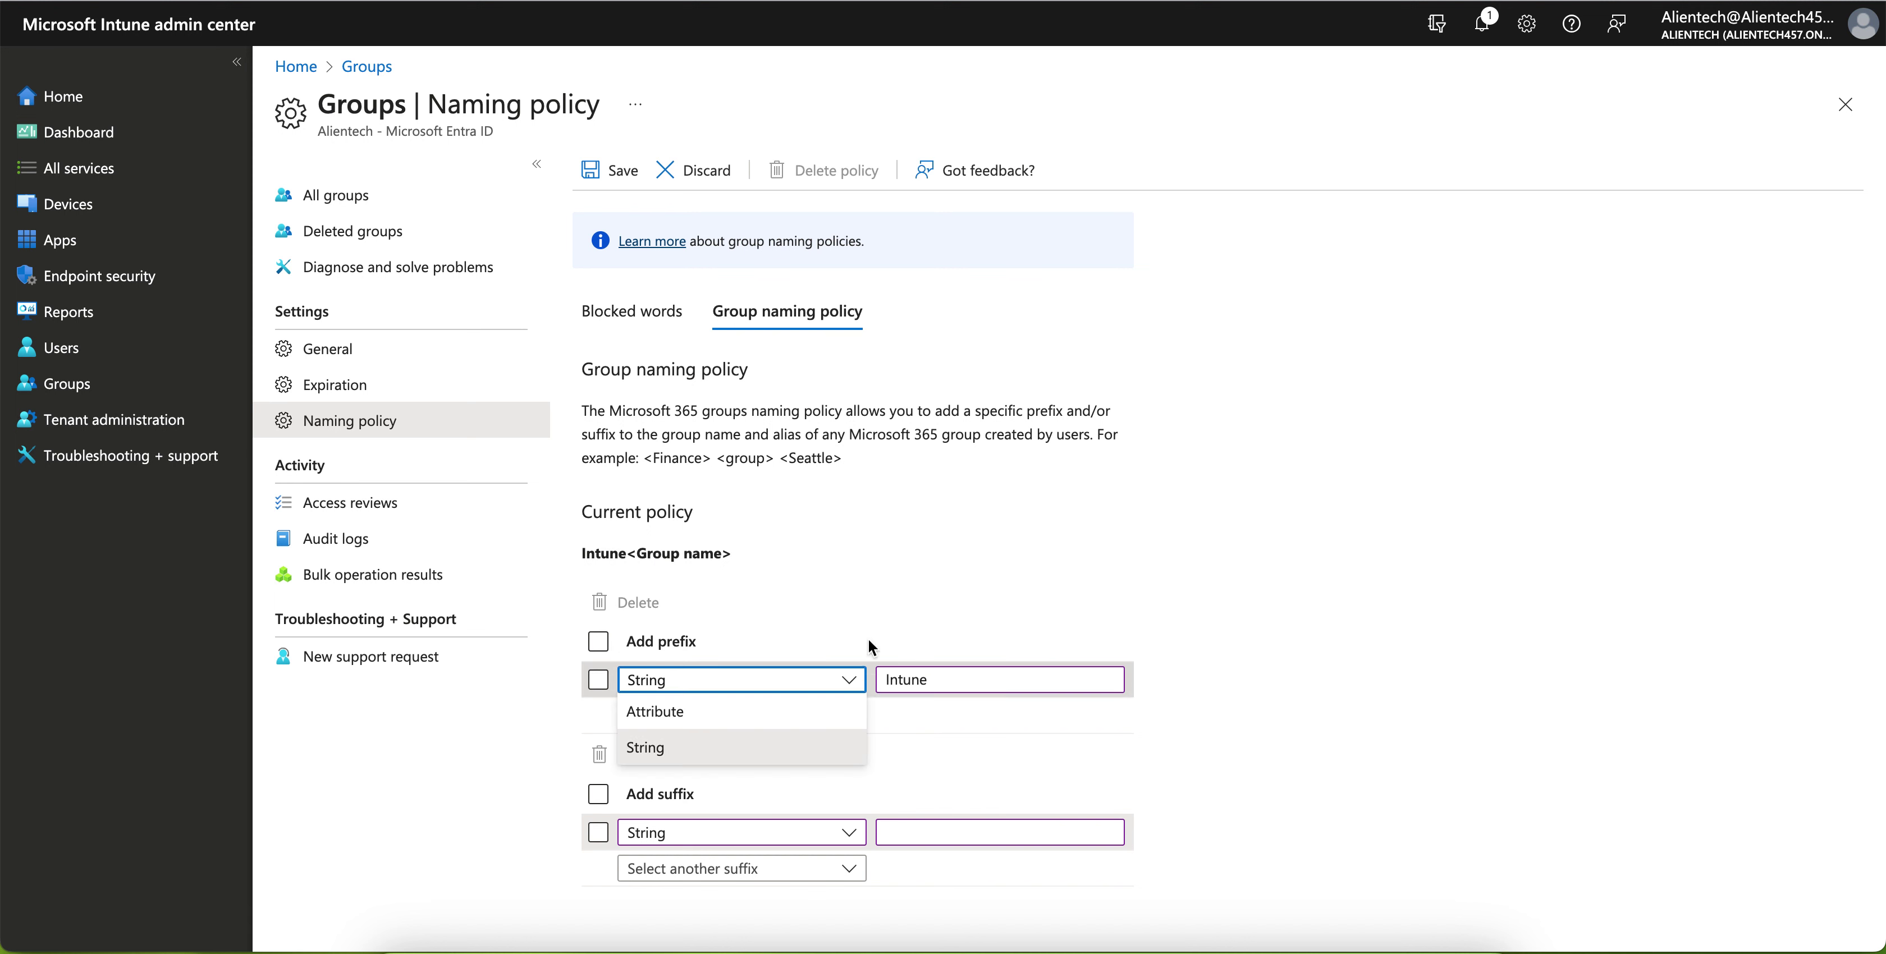
left_click(879, 478)
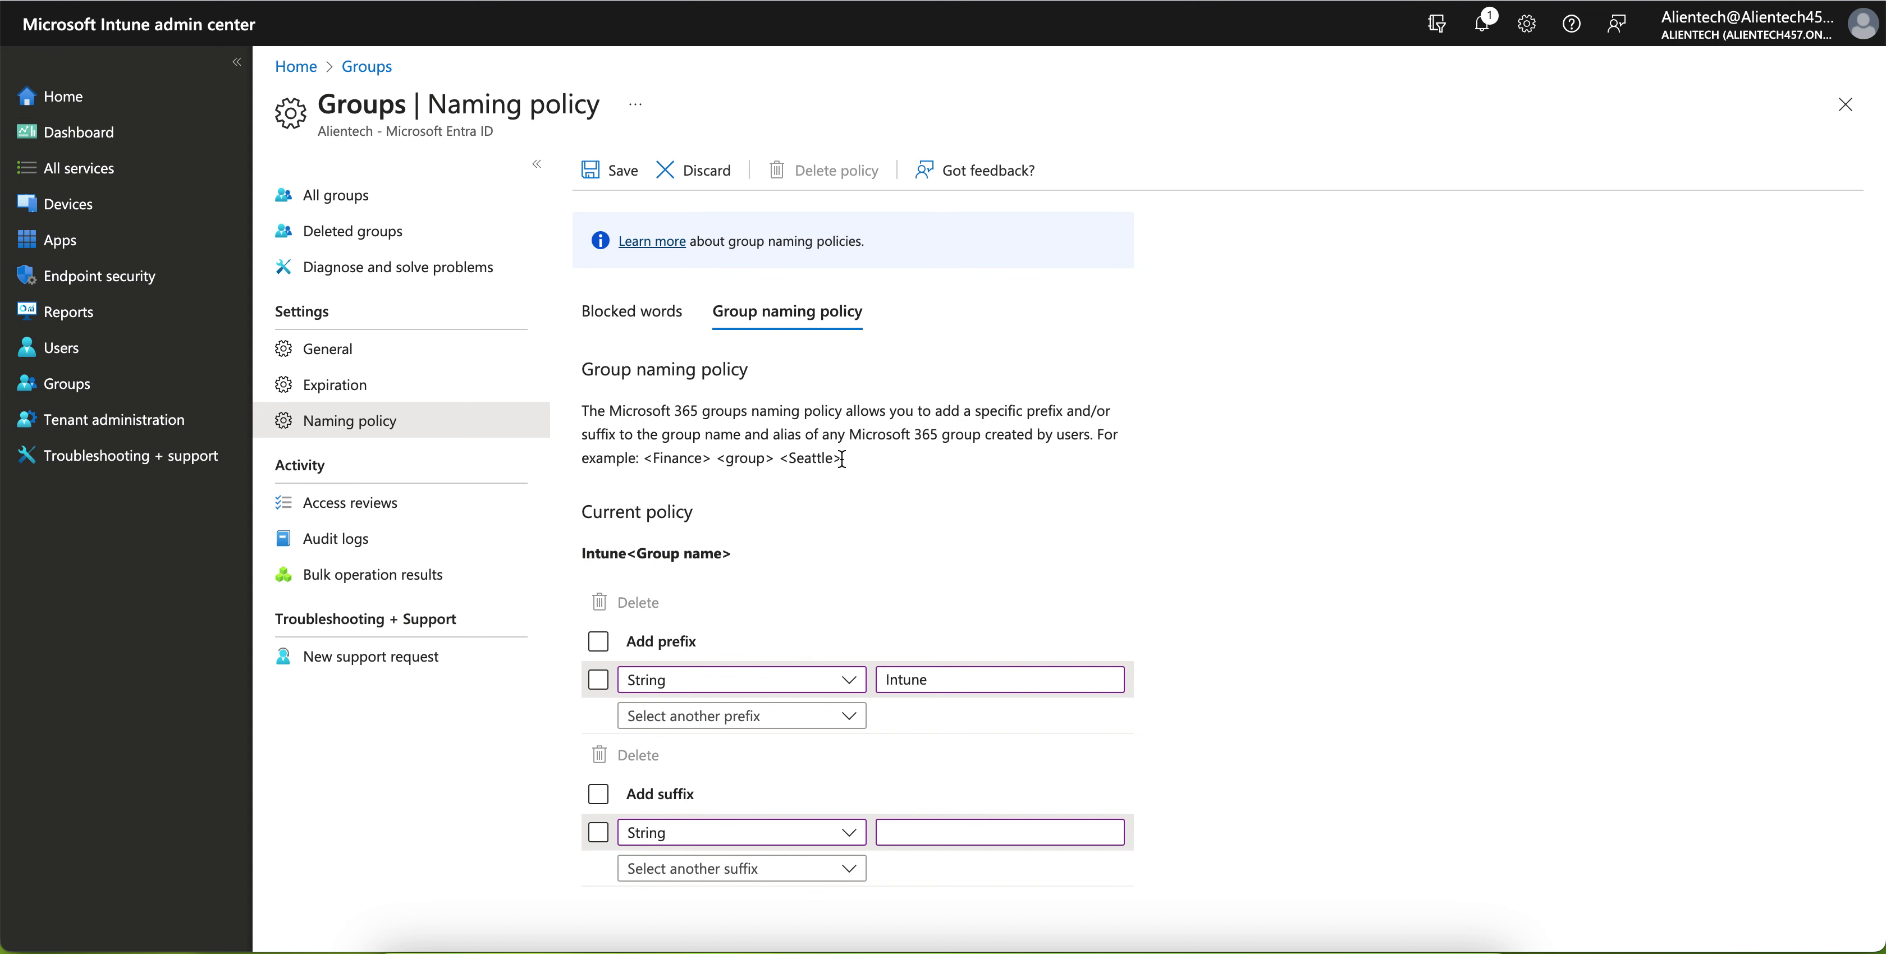
Step: Save the Intune<Group name> naming policy and open its Learn more documentation
left_click_drag(667, 410, 748, 400)
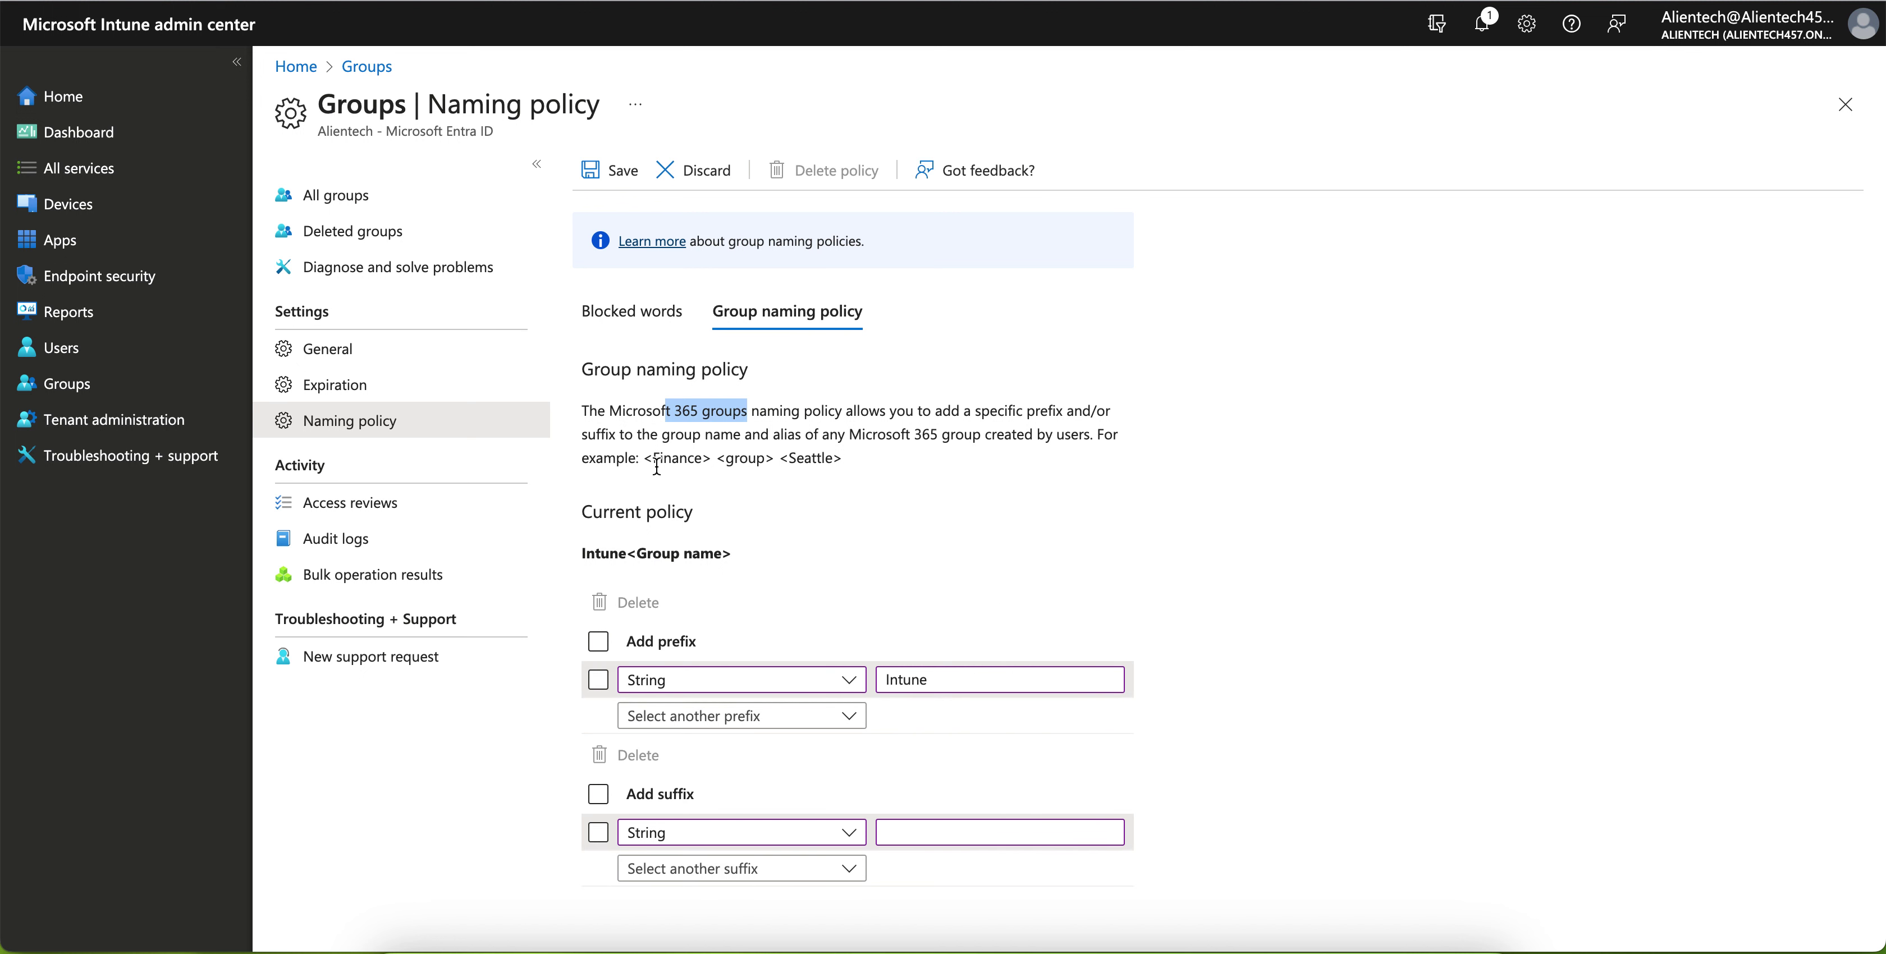
left_click_drag(743, 553, 577, 550)
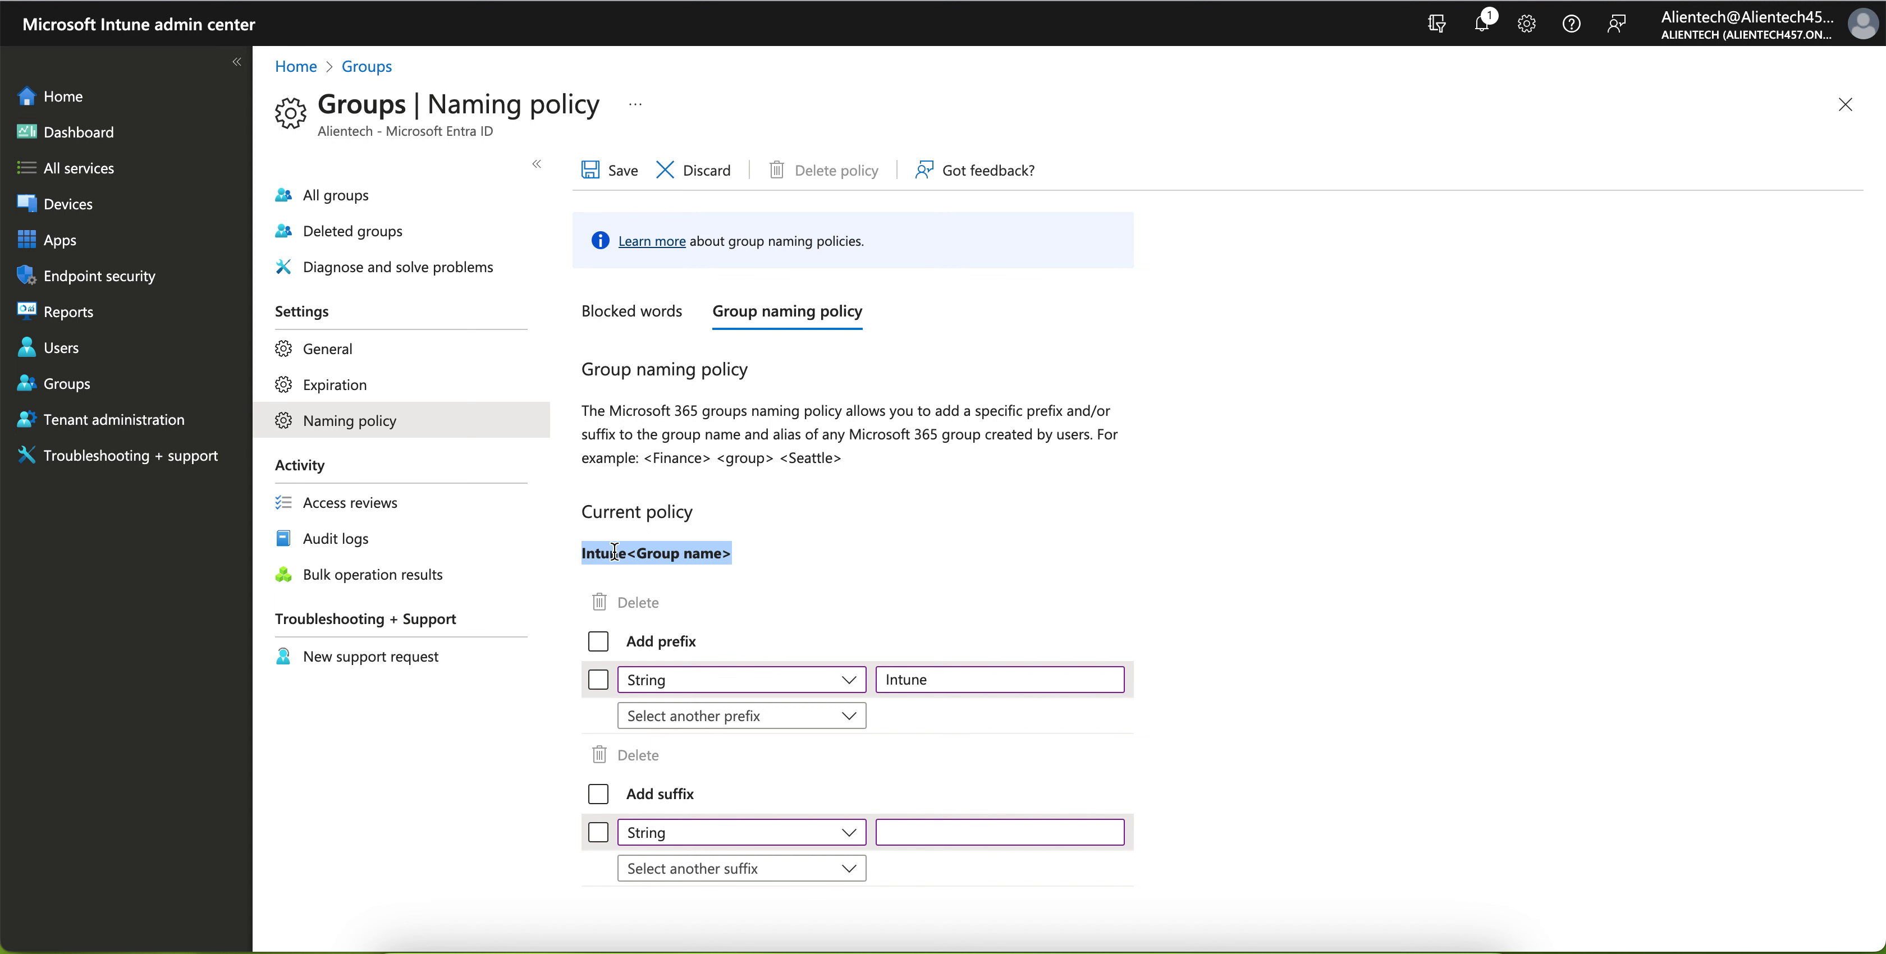
left_click(613, 171)
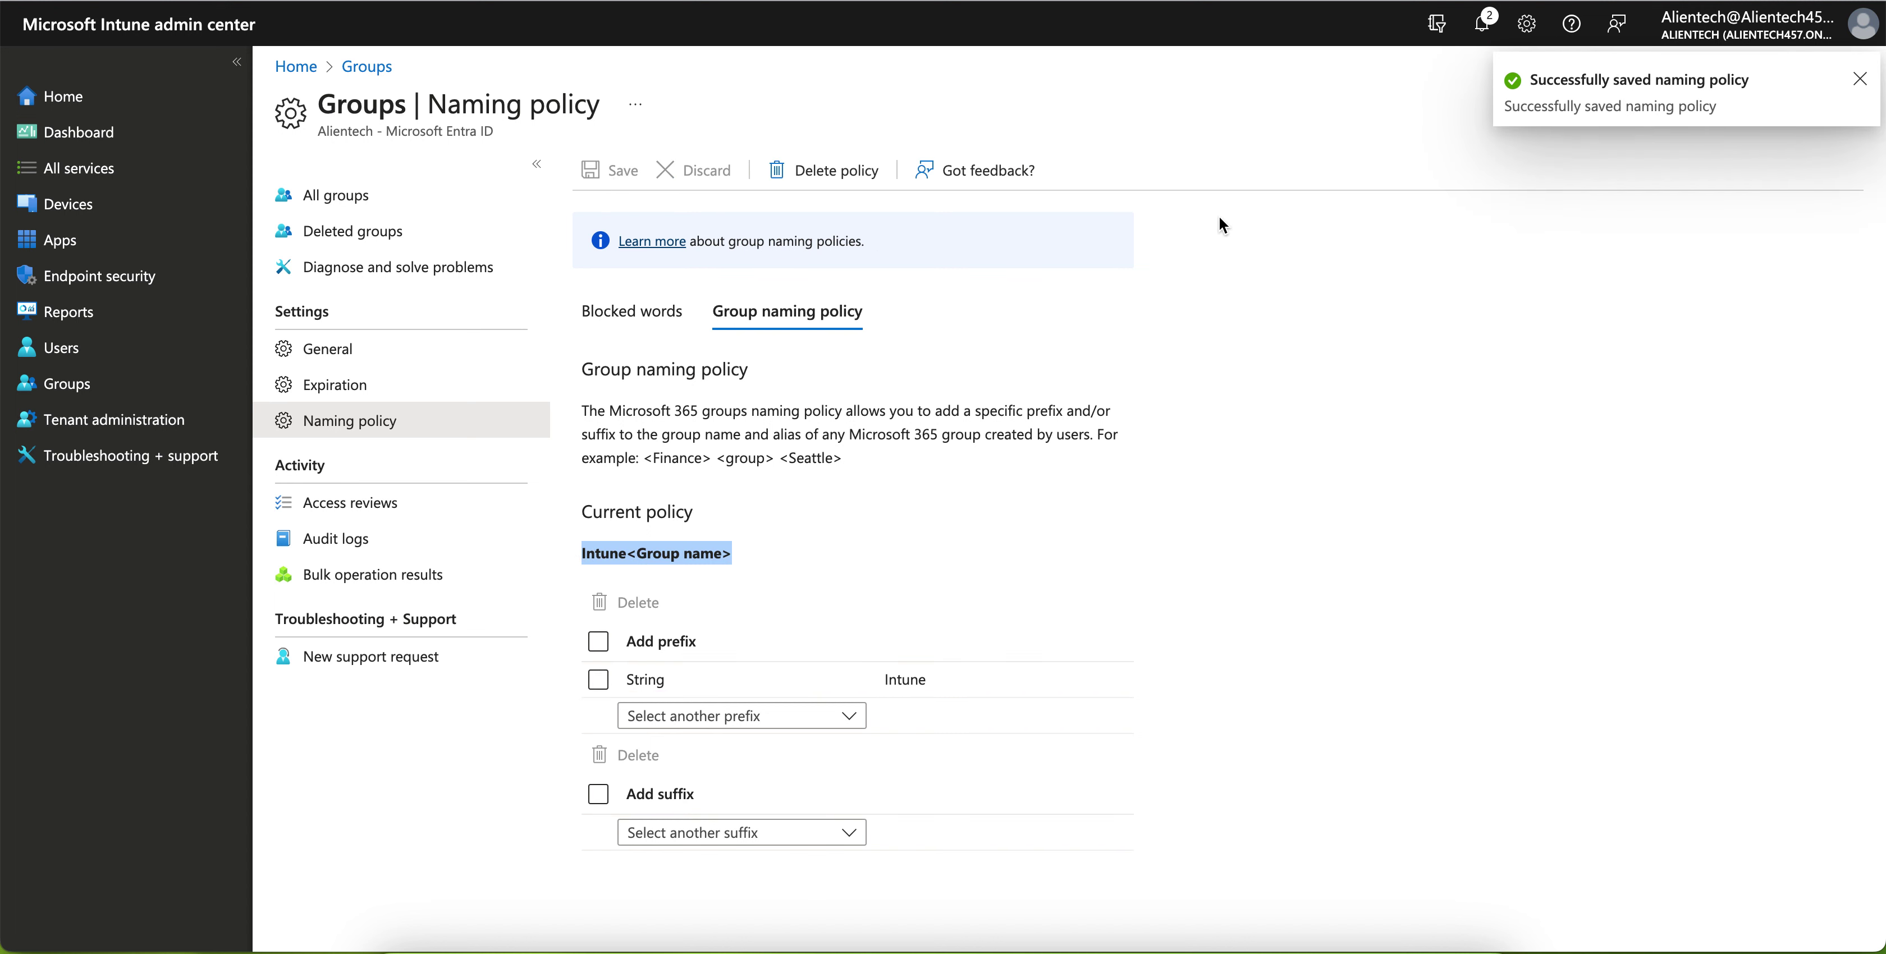
left_click(661, 244)
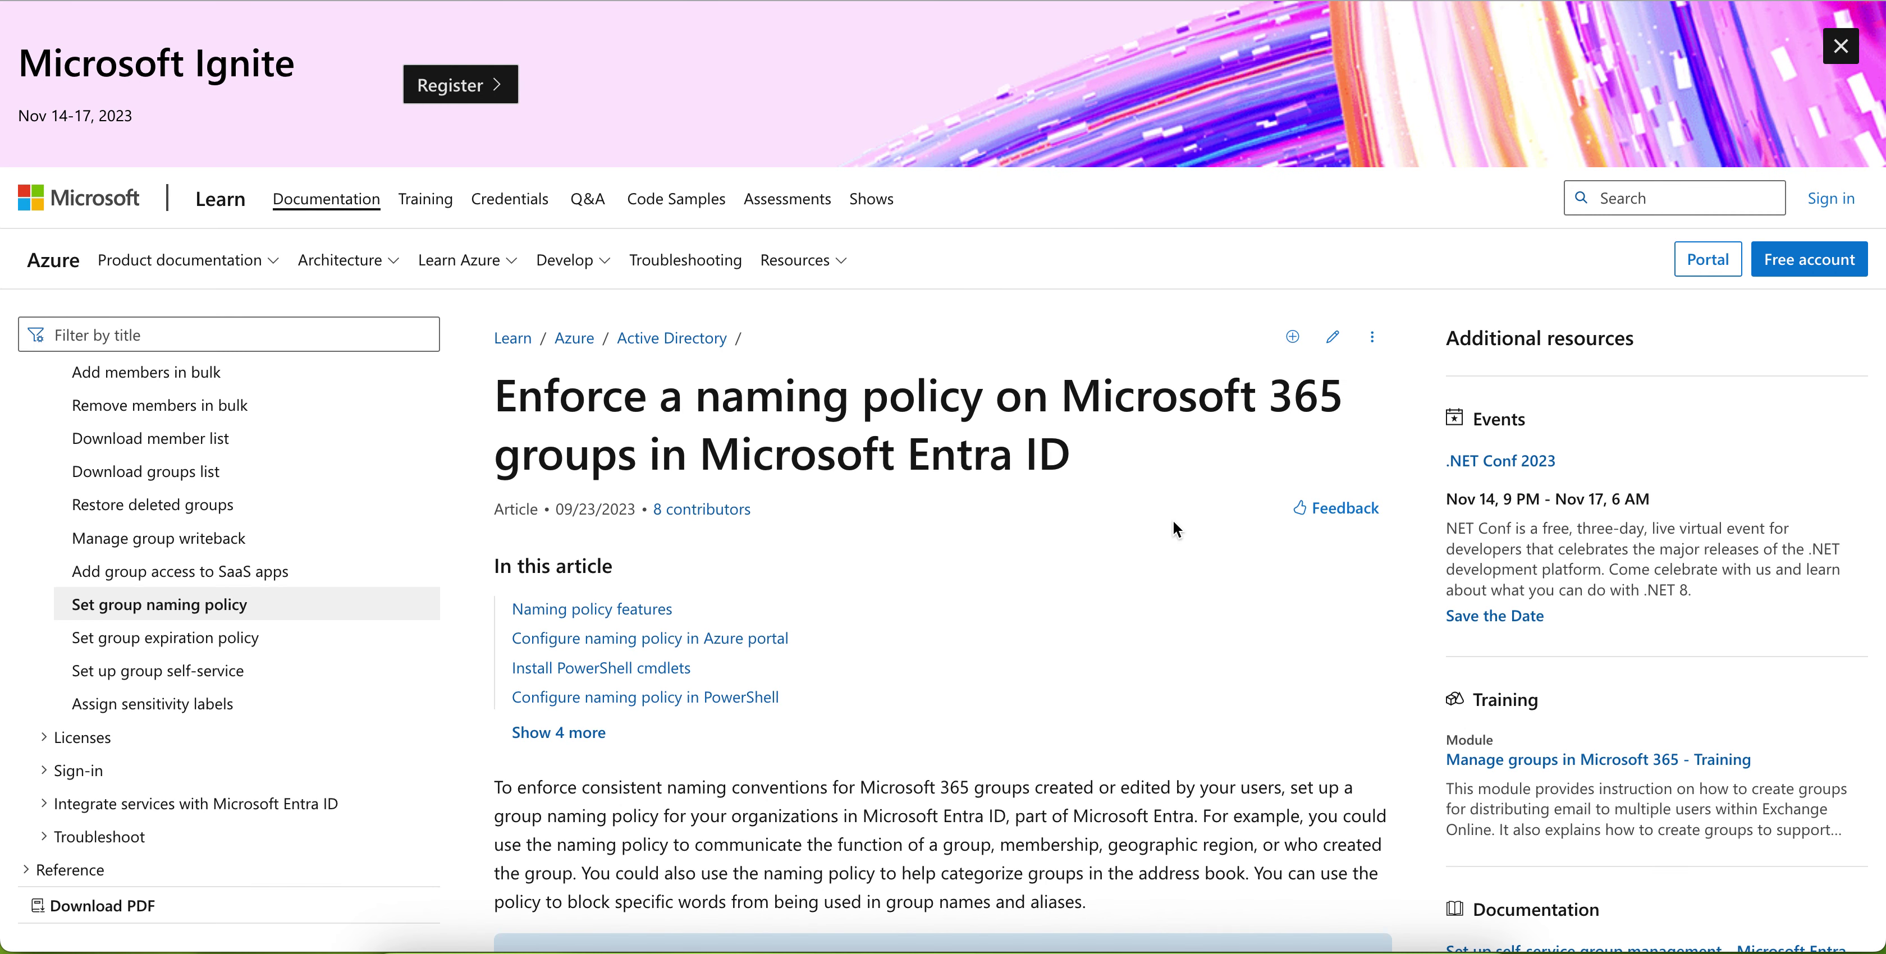
Step: Read the article's prefix-suffix policy explanation and its GRP_JAPAN_ prefix example
scroll(1173, 522, "down", 2)
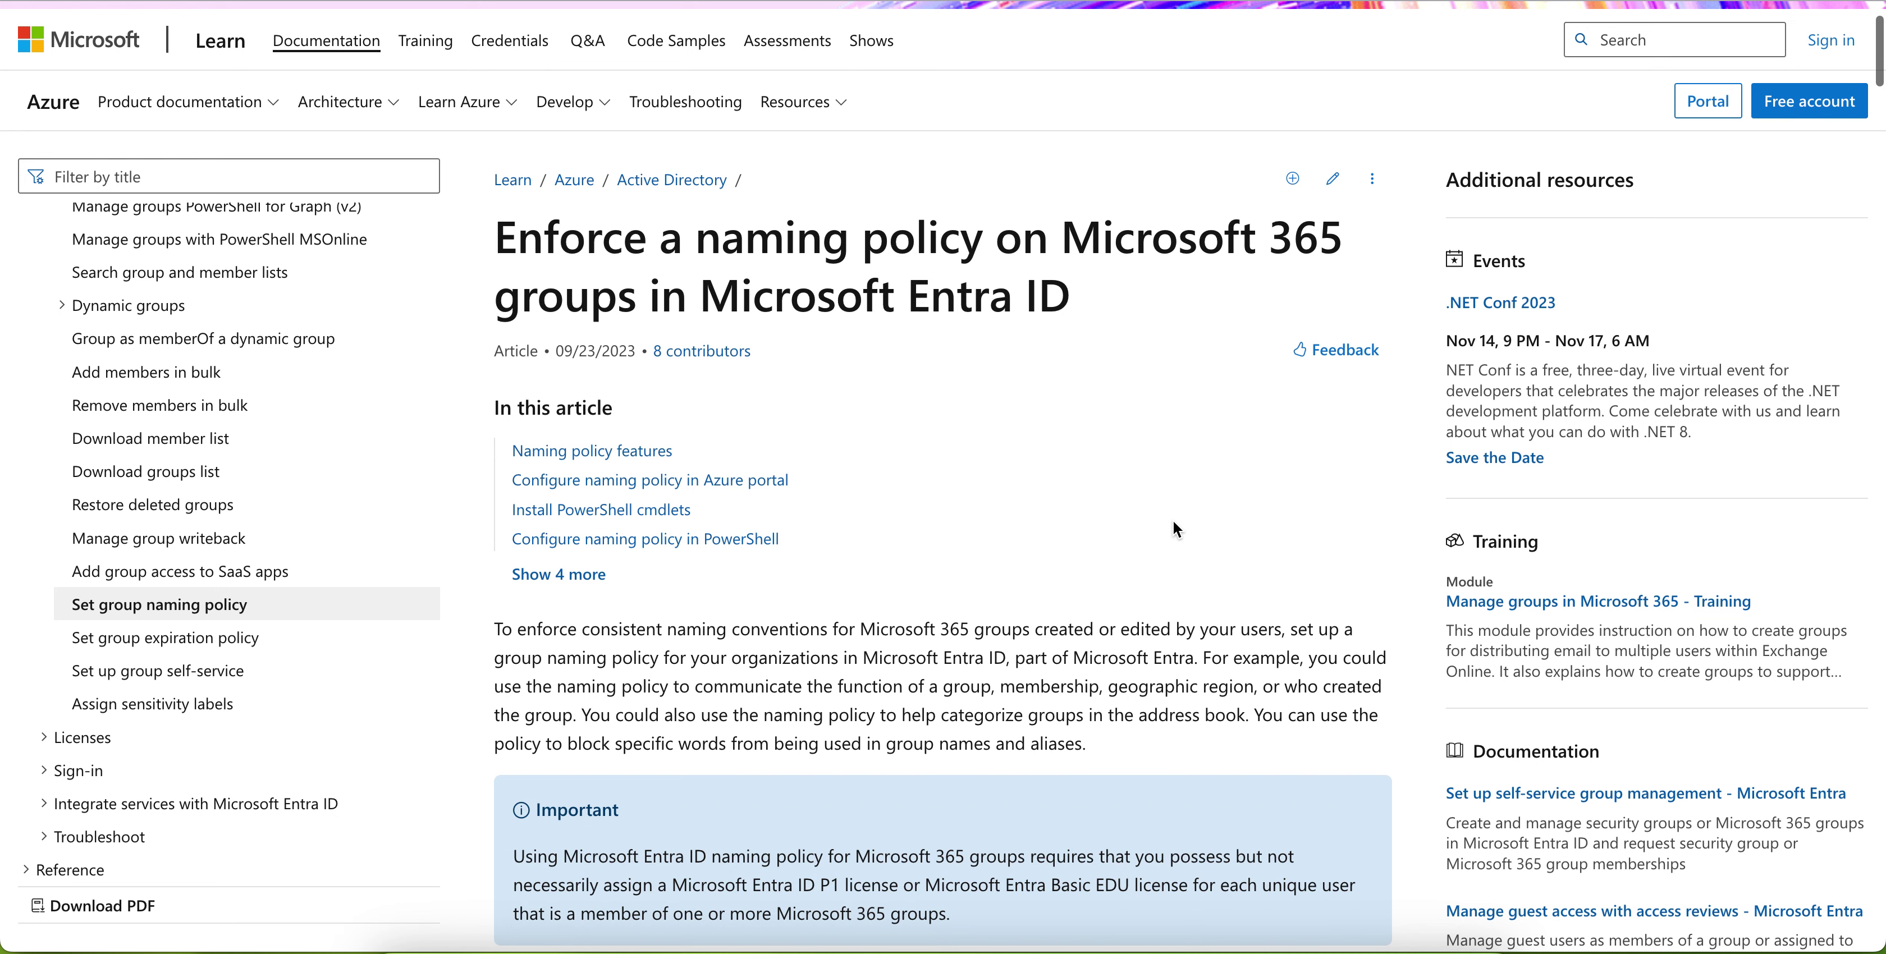
scroll(1174, 525, "down", 1)
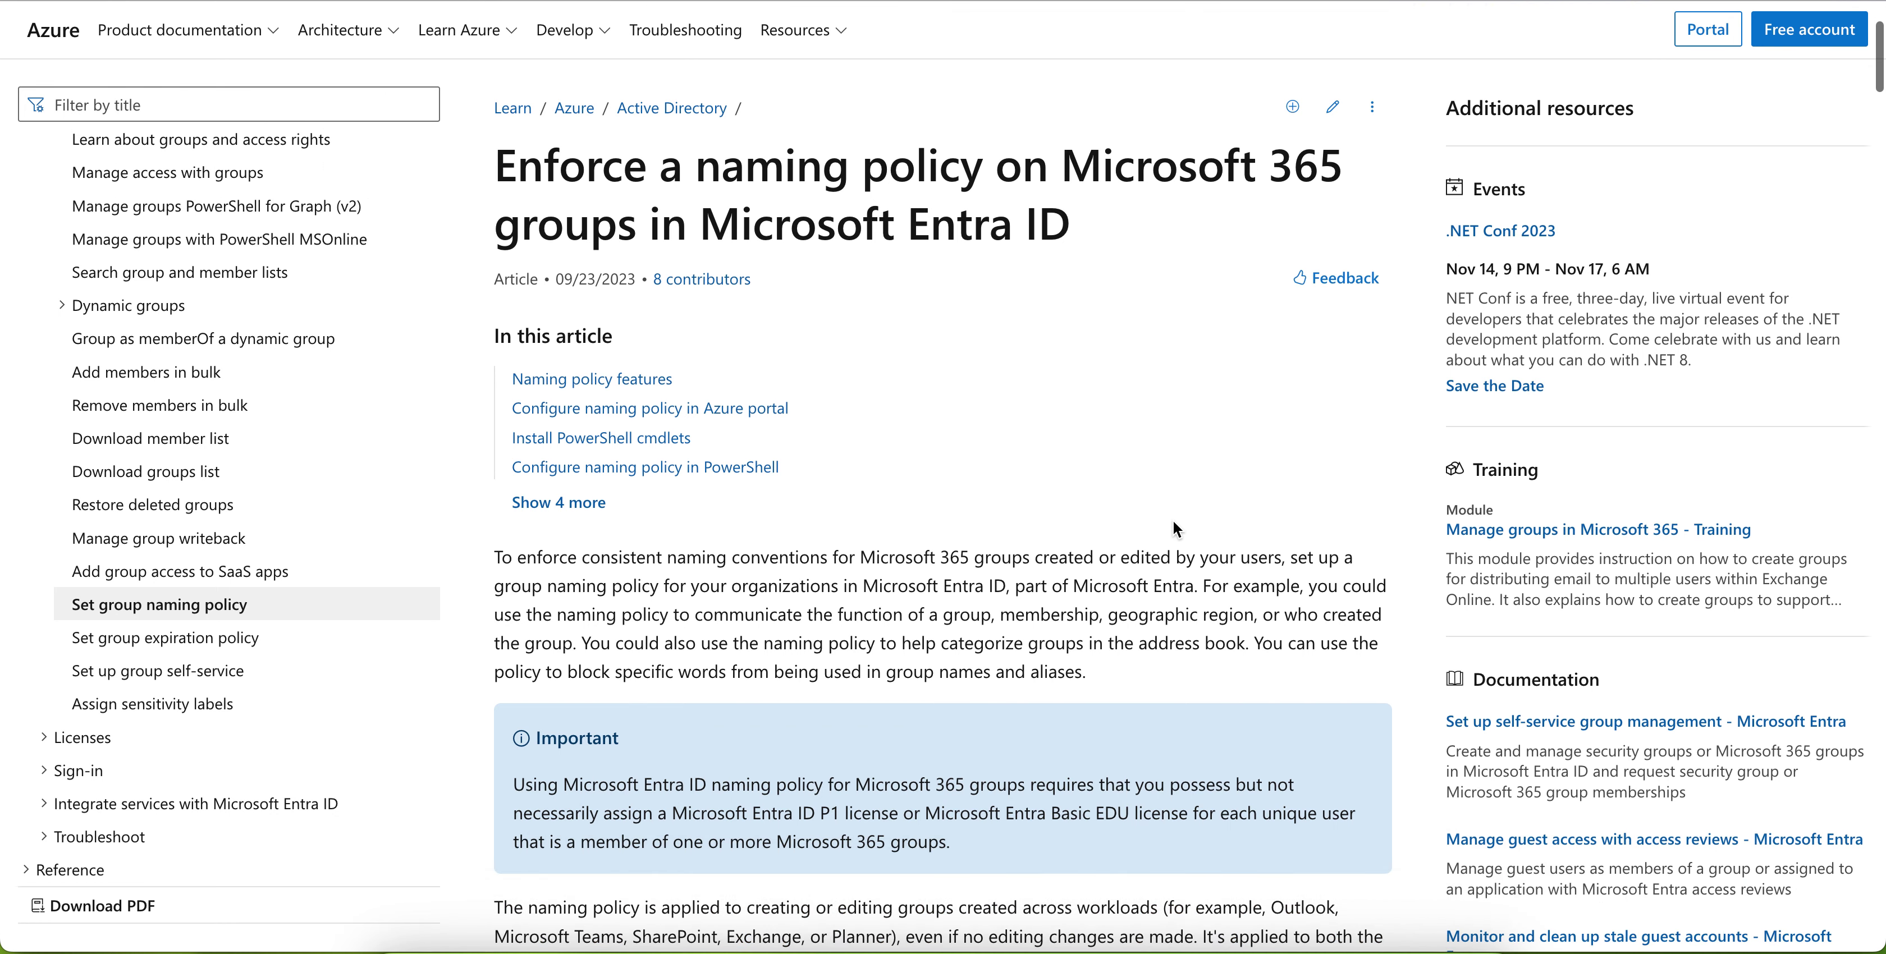
scroll(1173, 523, "down", 5)
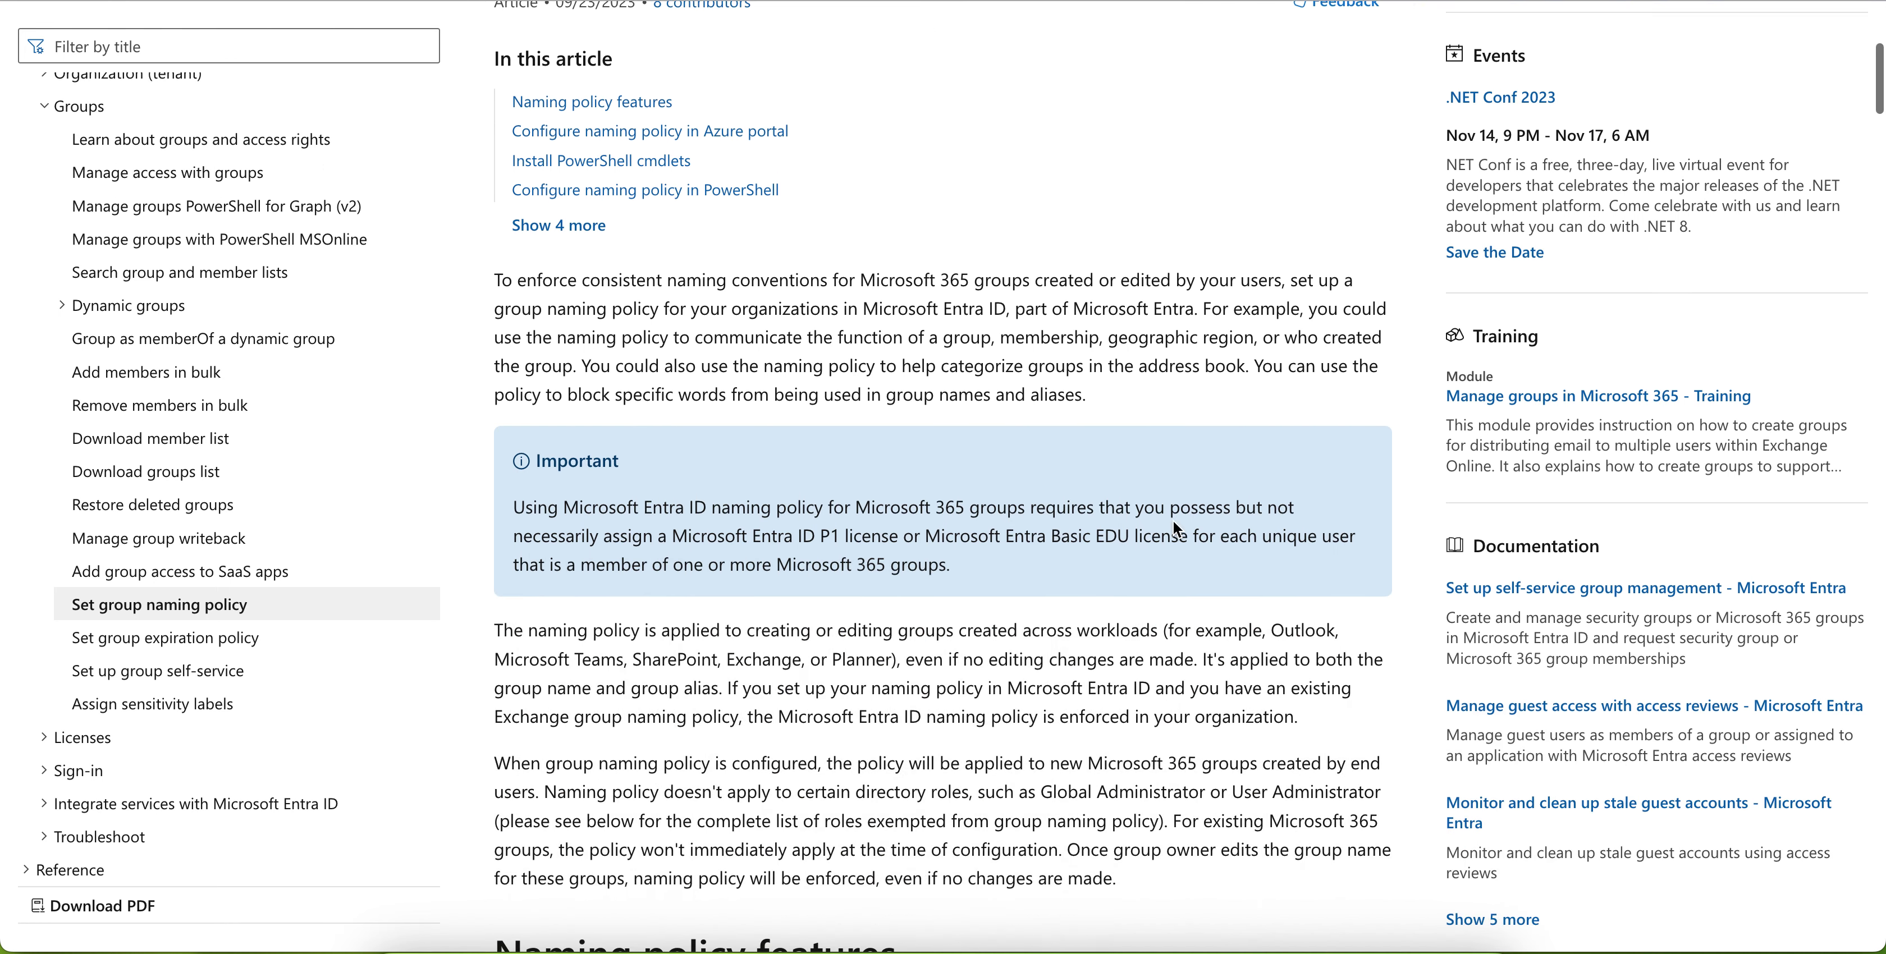
scroll(1173, 522, "down", 5)
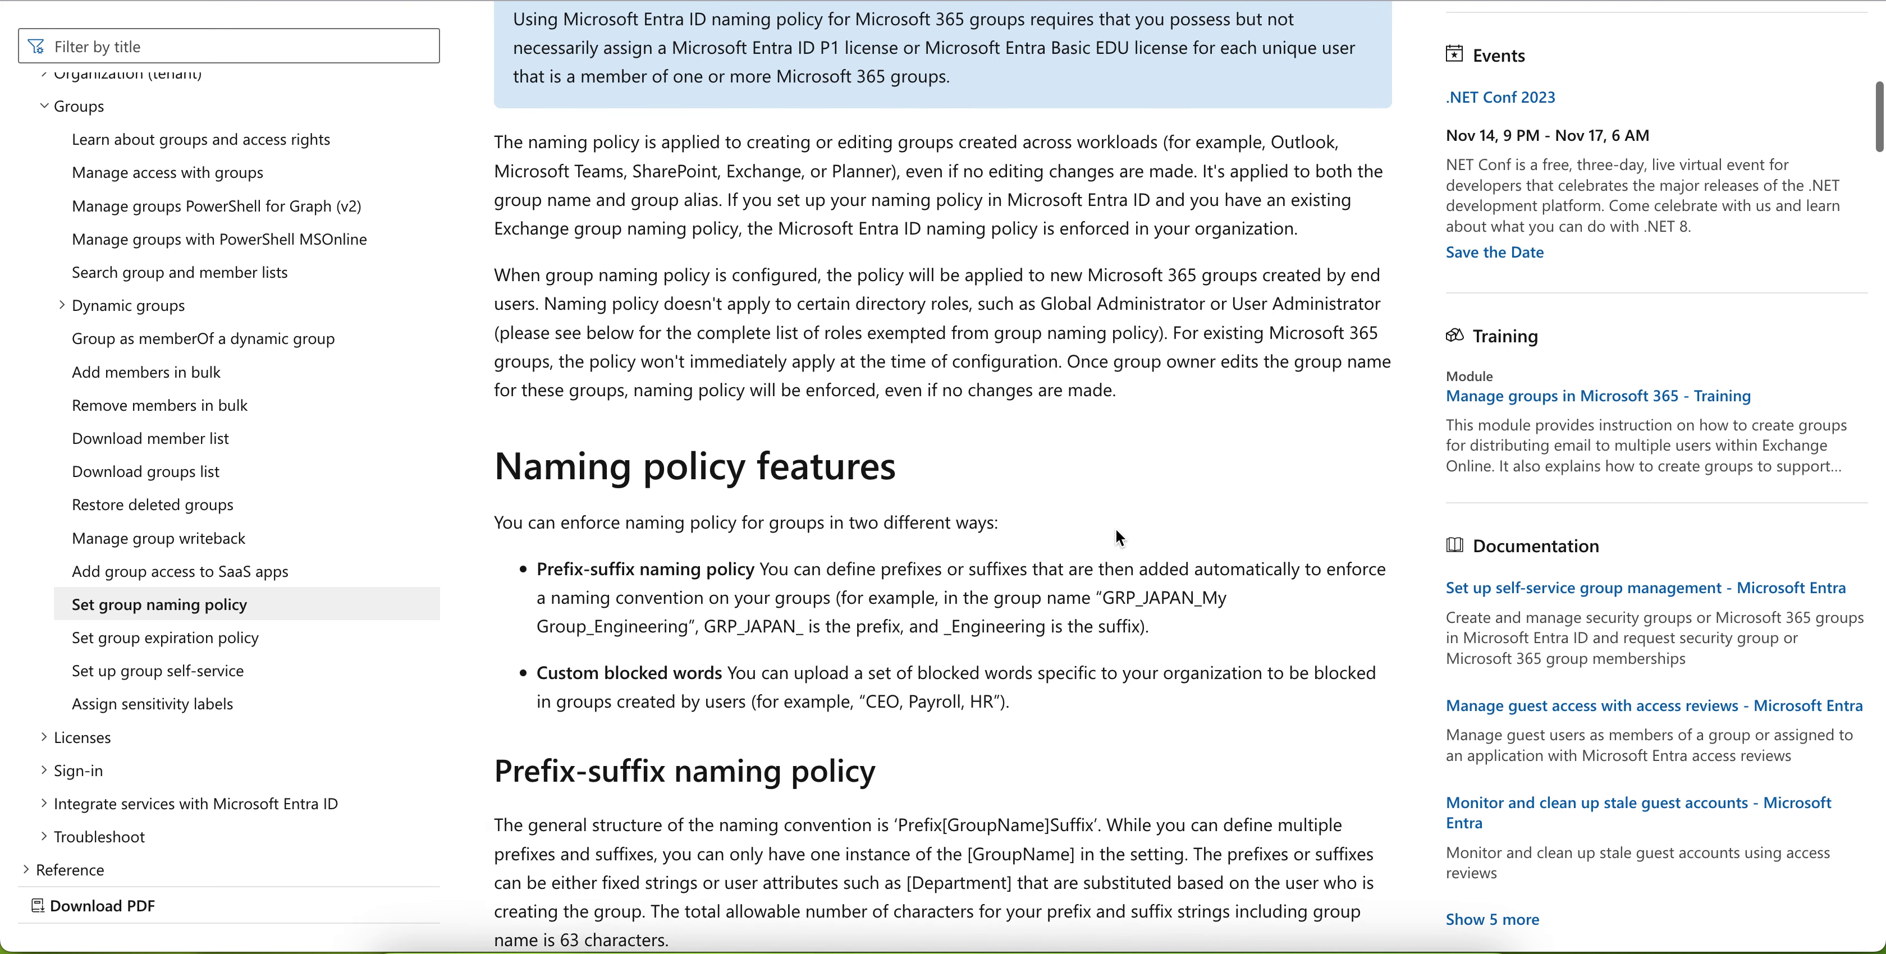
scroll(1017, 558, "down", 1)
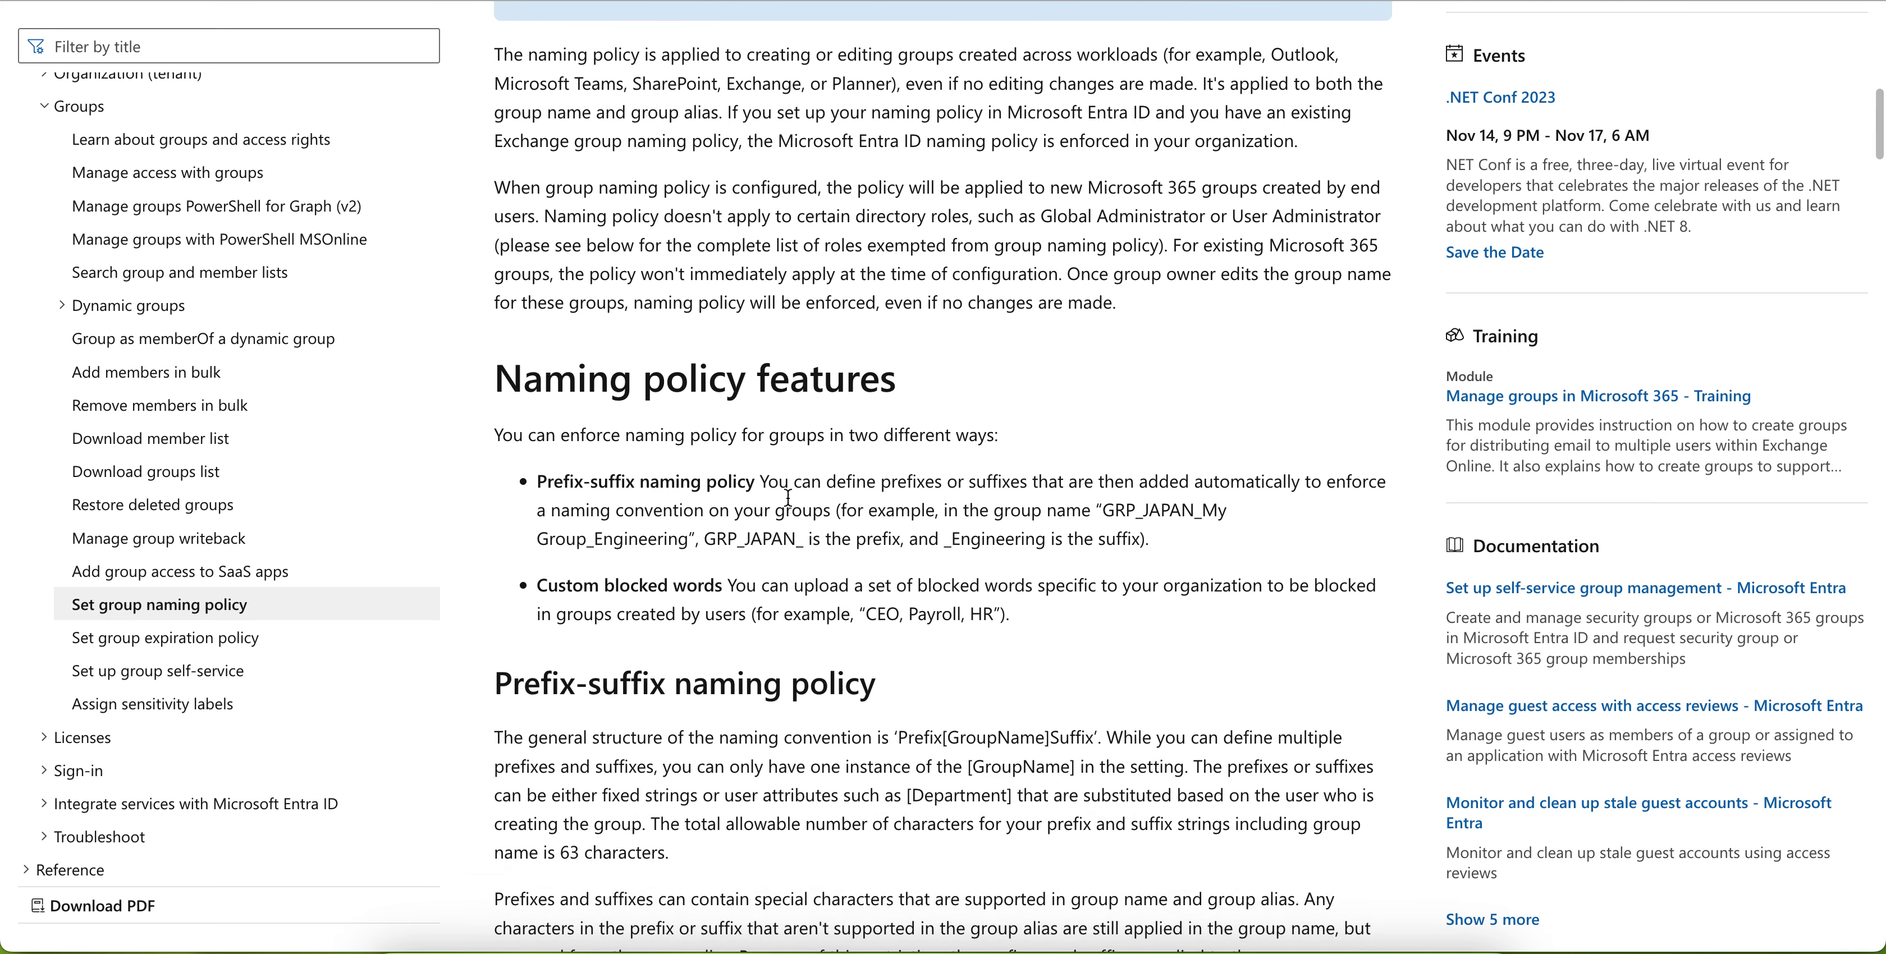
left_click(770, 485)
left_click_drag(771, 485, 1077, 481)
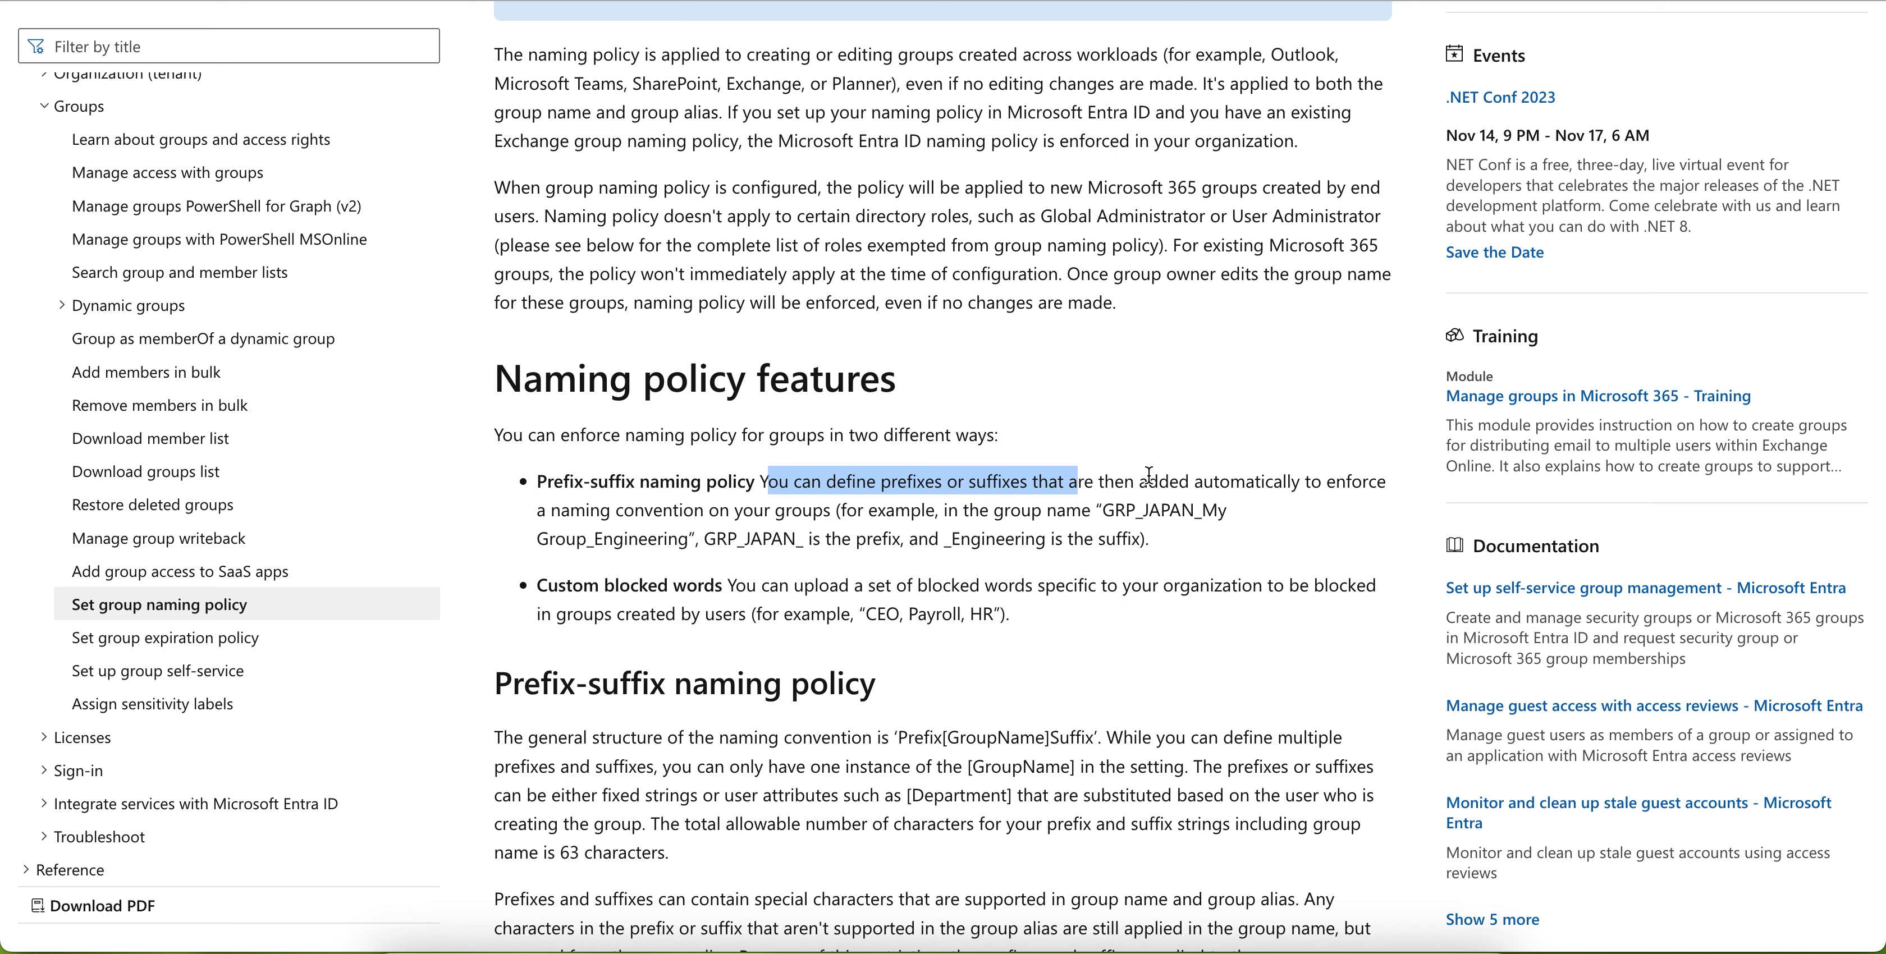
left_click(1382, 481)
left_click_drag(621, 511, 919, 510)
left_click_drag(1237, 513, 1097, 511)
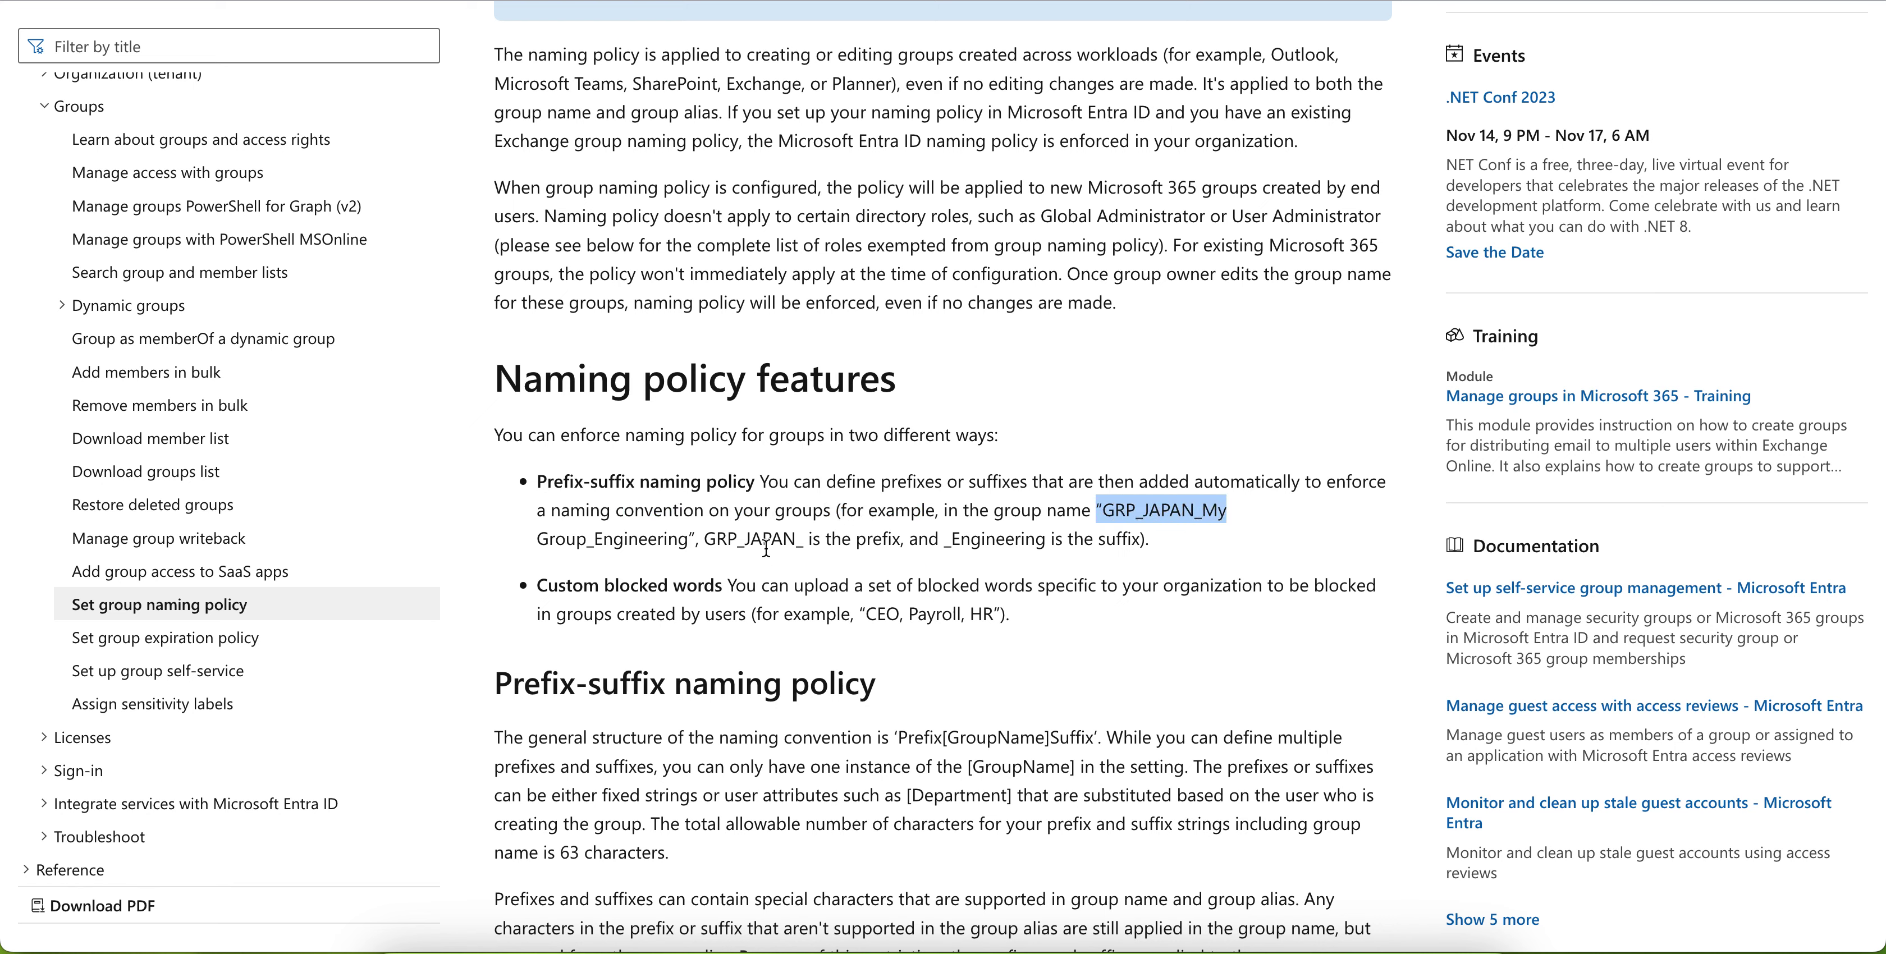
left_click_drag(904, 539, 704, 540)
left_click(1024, 501)
Step: Read the custom blocked words section (CEO, Payroll, HR), then show Intune's Blocked words settings
scroll(1022, 493, "down", 3)
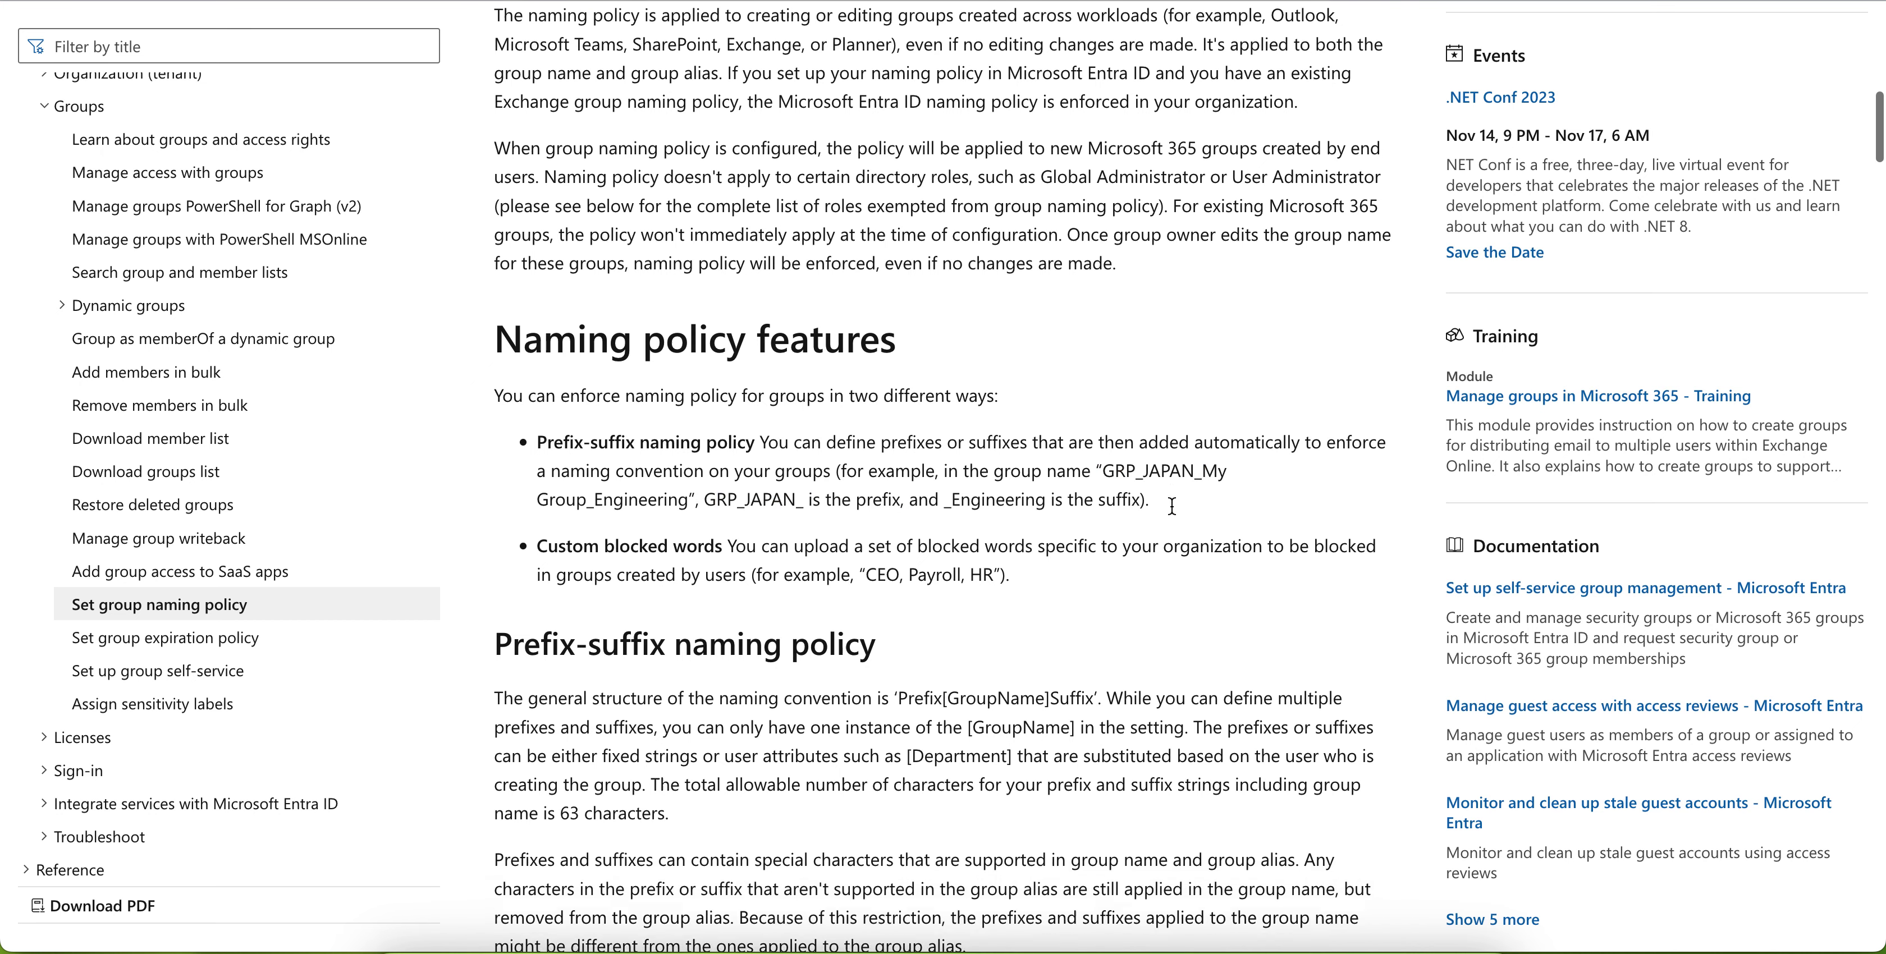
left_click(1008, 338)
left_click_drag(1009, 338, 794, 323)
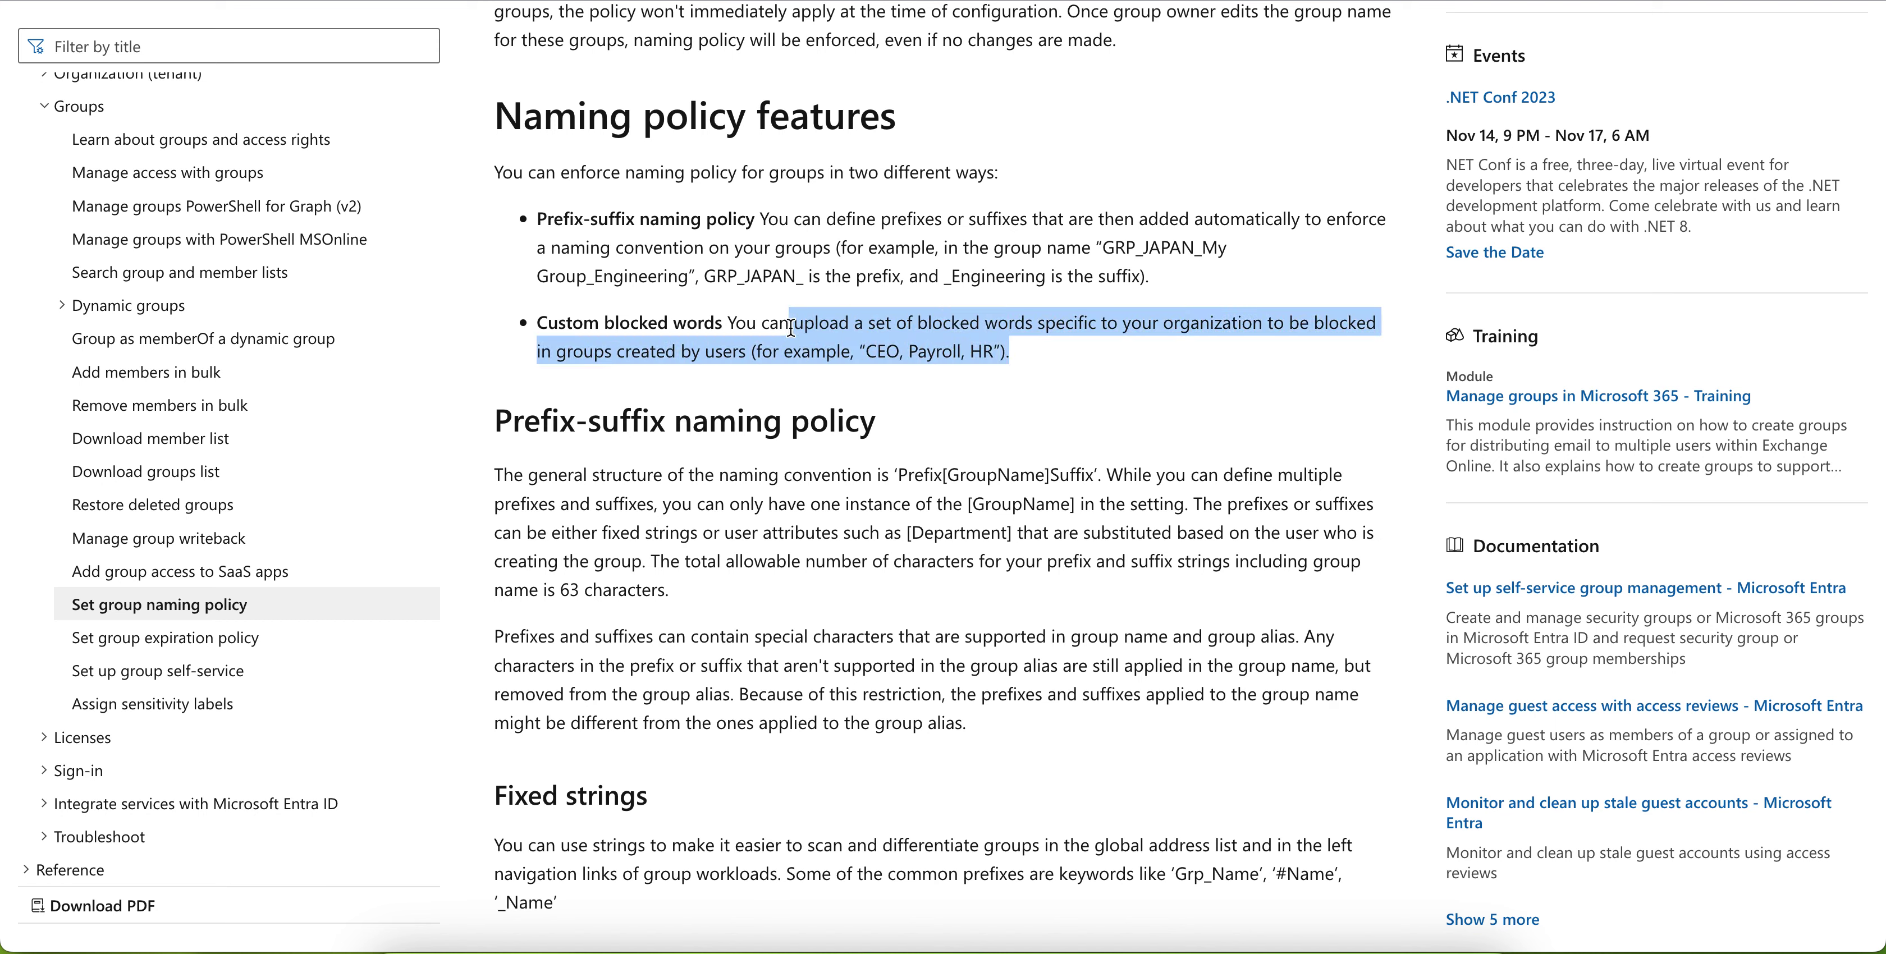
left_click(678, 328)
left_click_drag(585, 323, 794, 322)
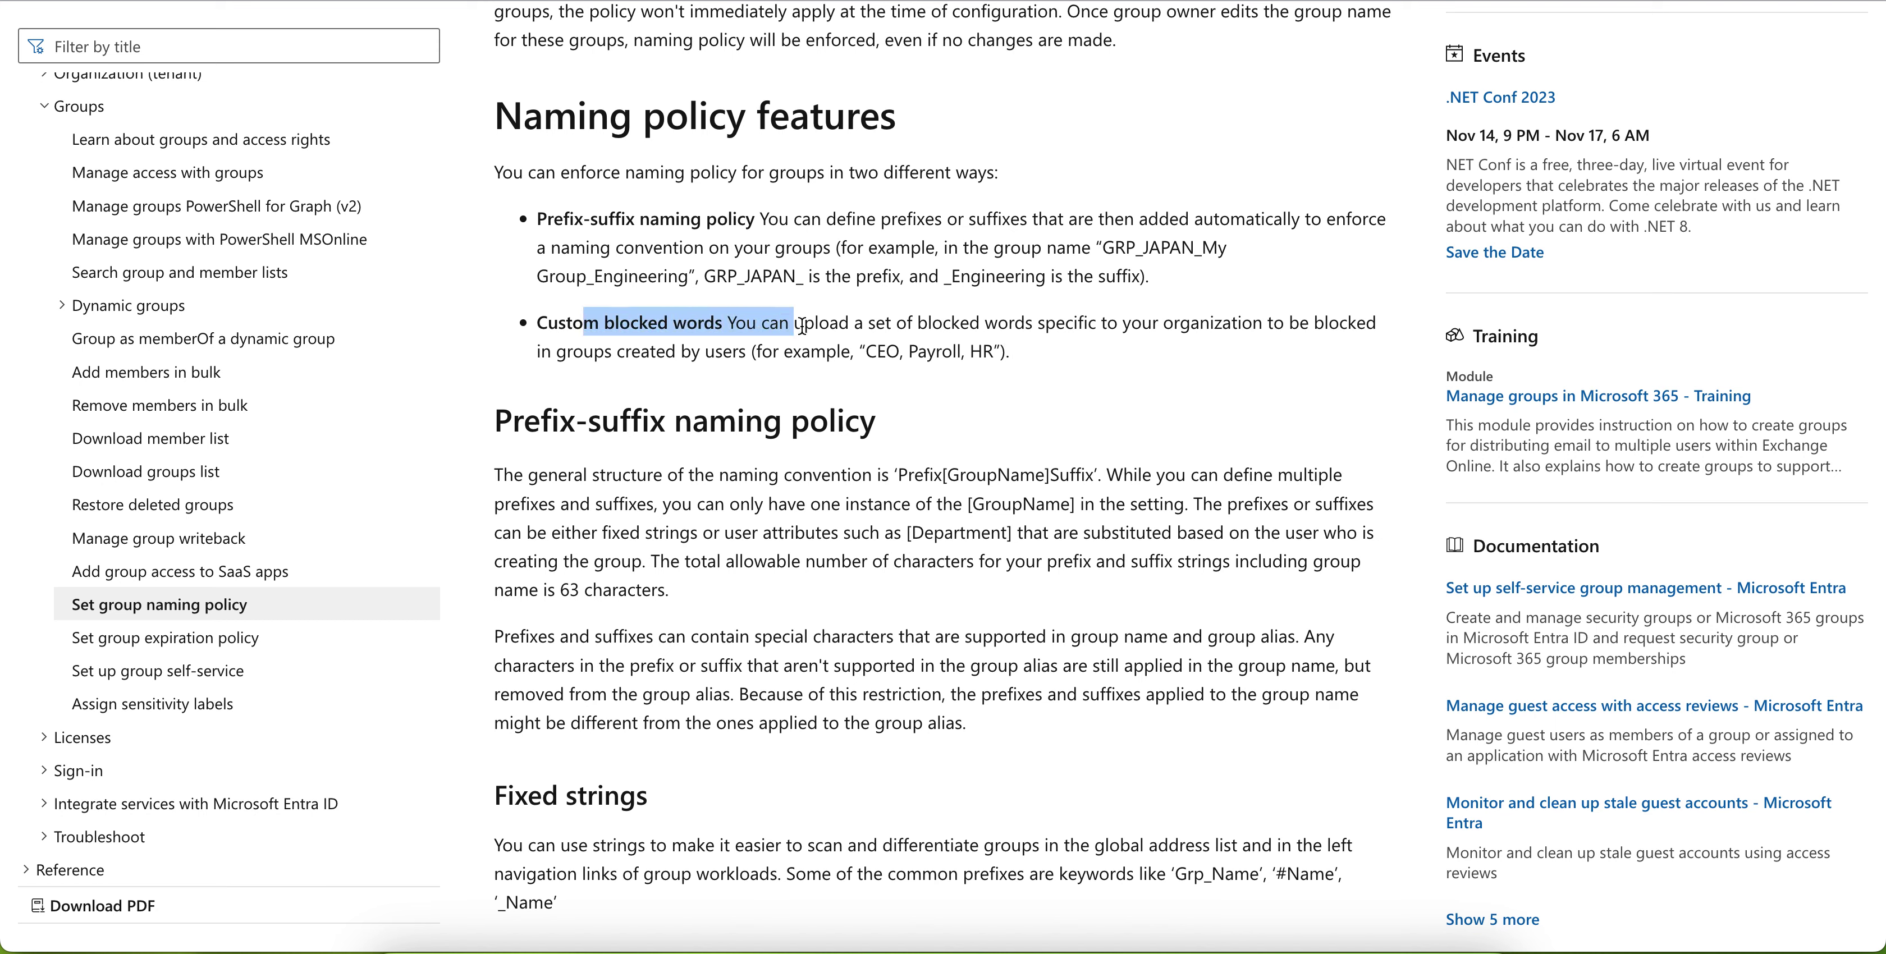
left_click_drag(1014, 354, 872, 350)
left_click(1084, 352)
scroll(1084, 350, "down", 2)
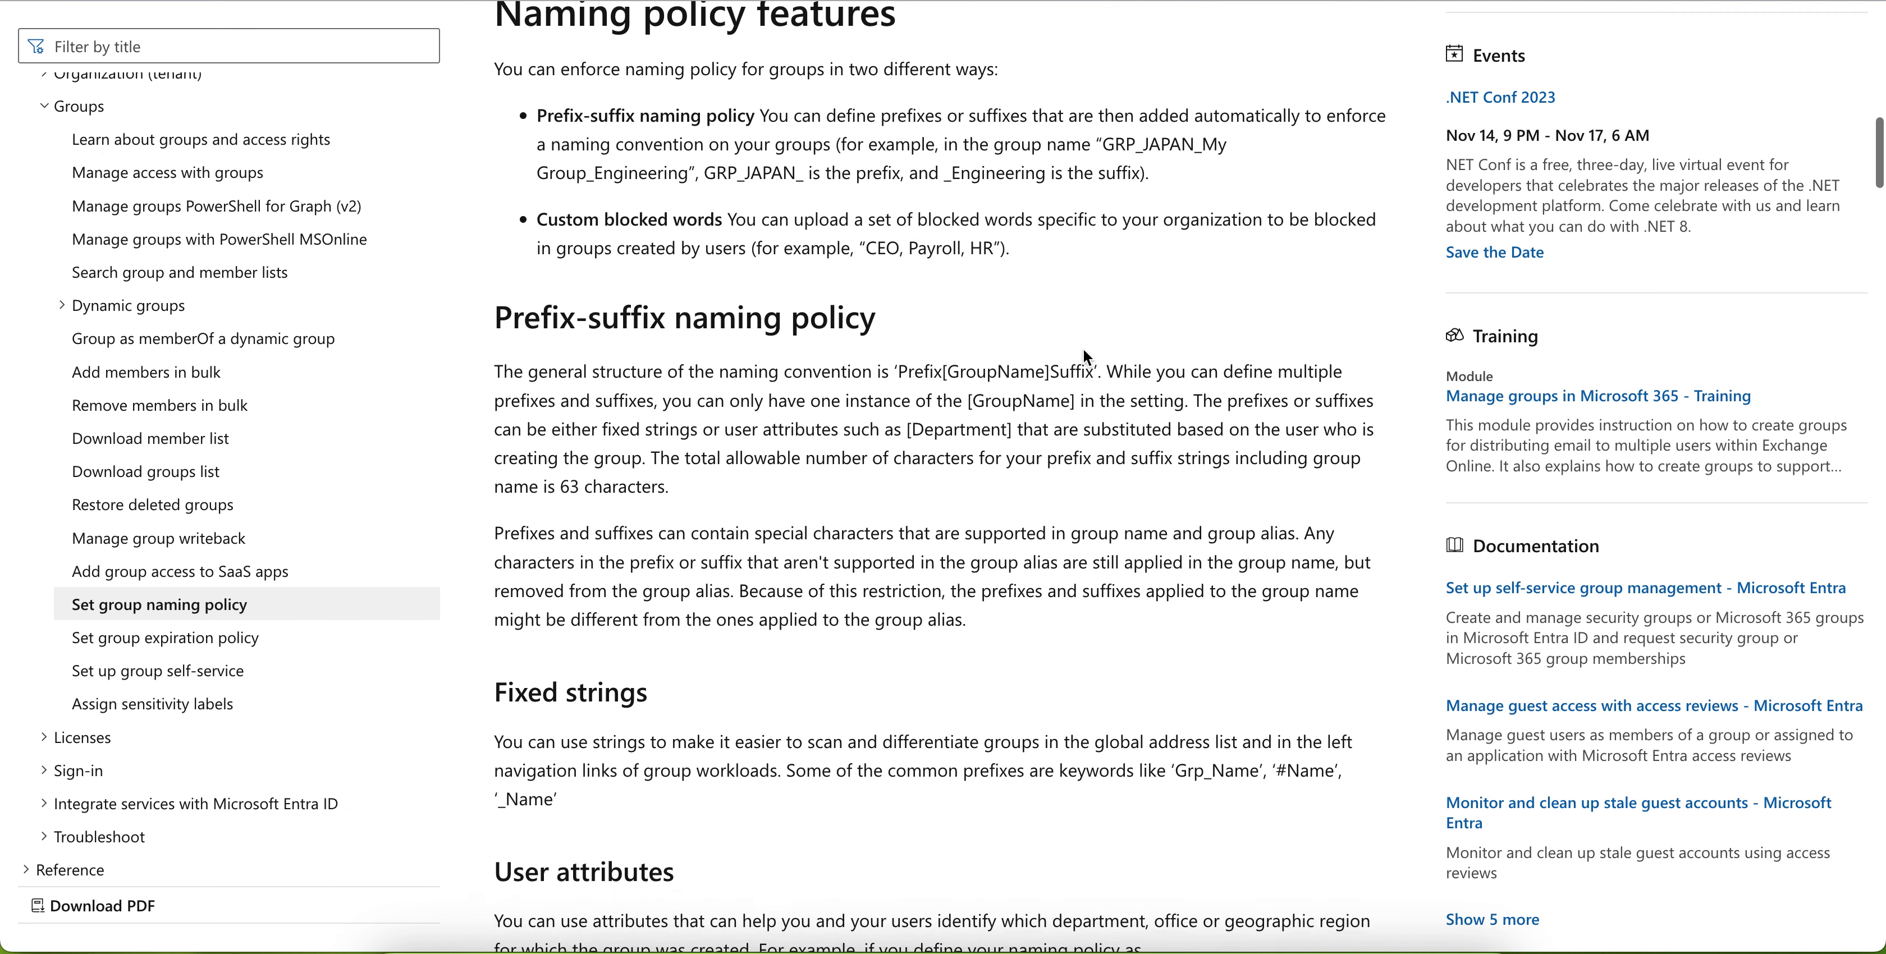
left_click_drag(1010, 209, 837, 207)
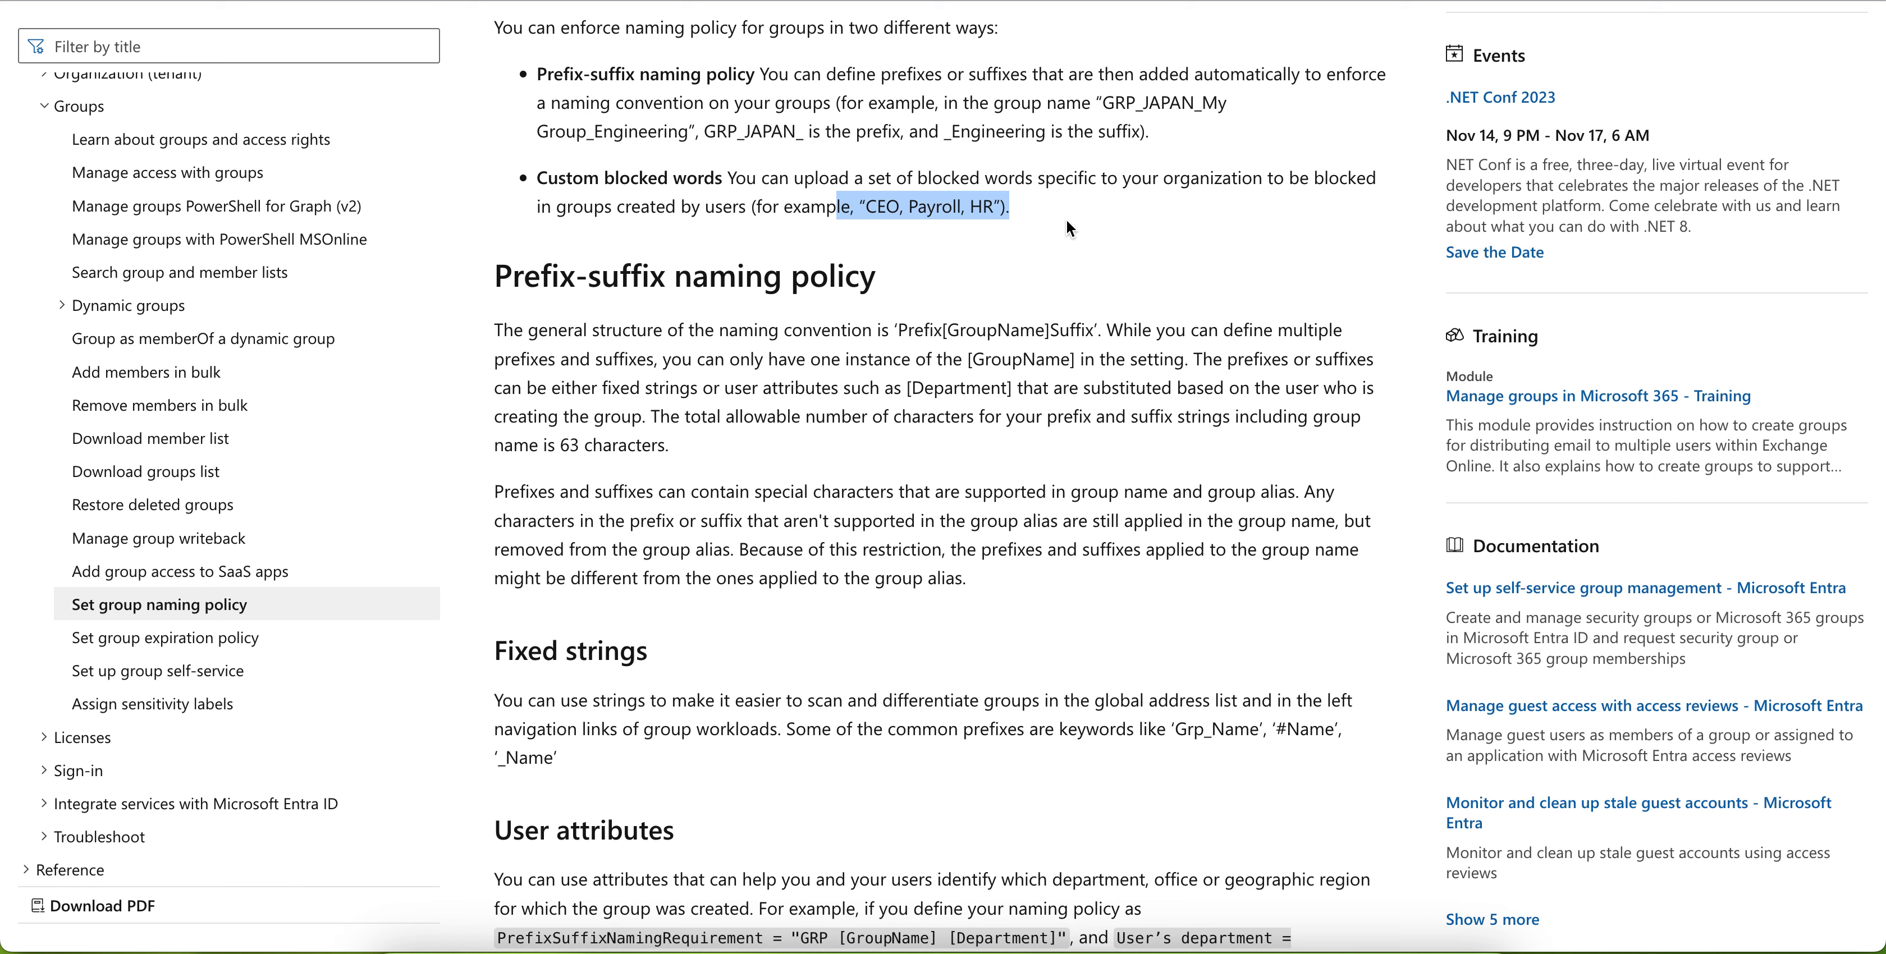
left_click(1010, 209)
left_click_drag(1010, 209, 853, 208)
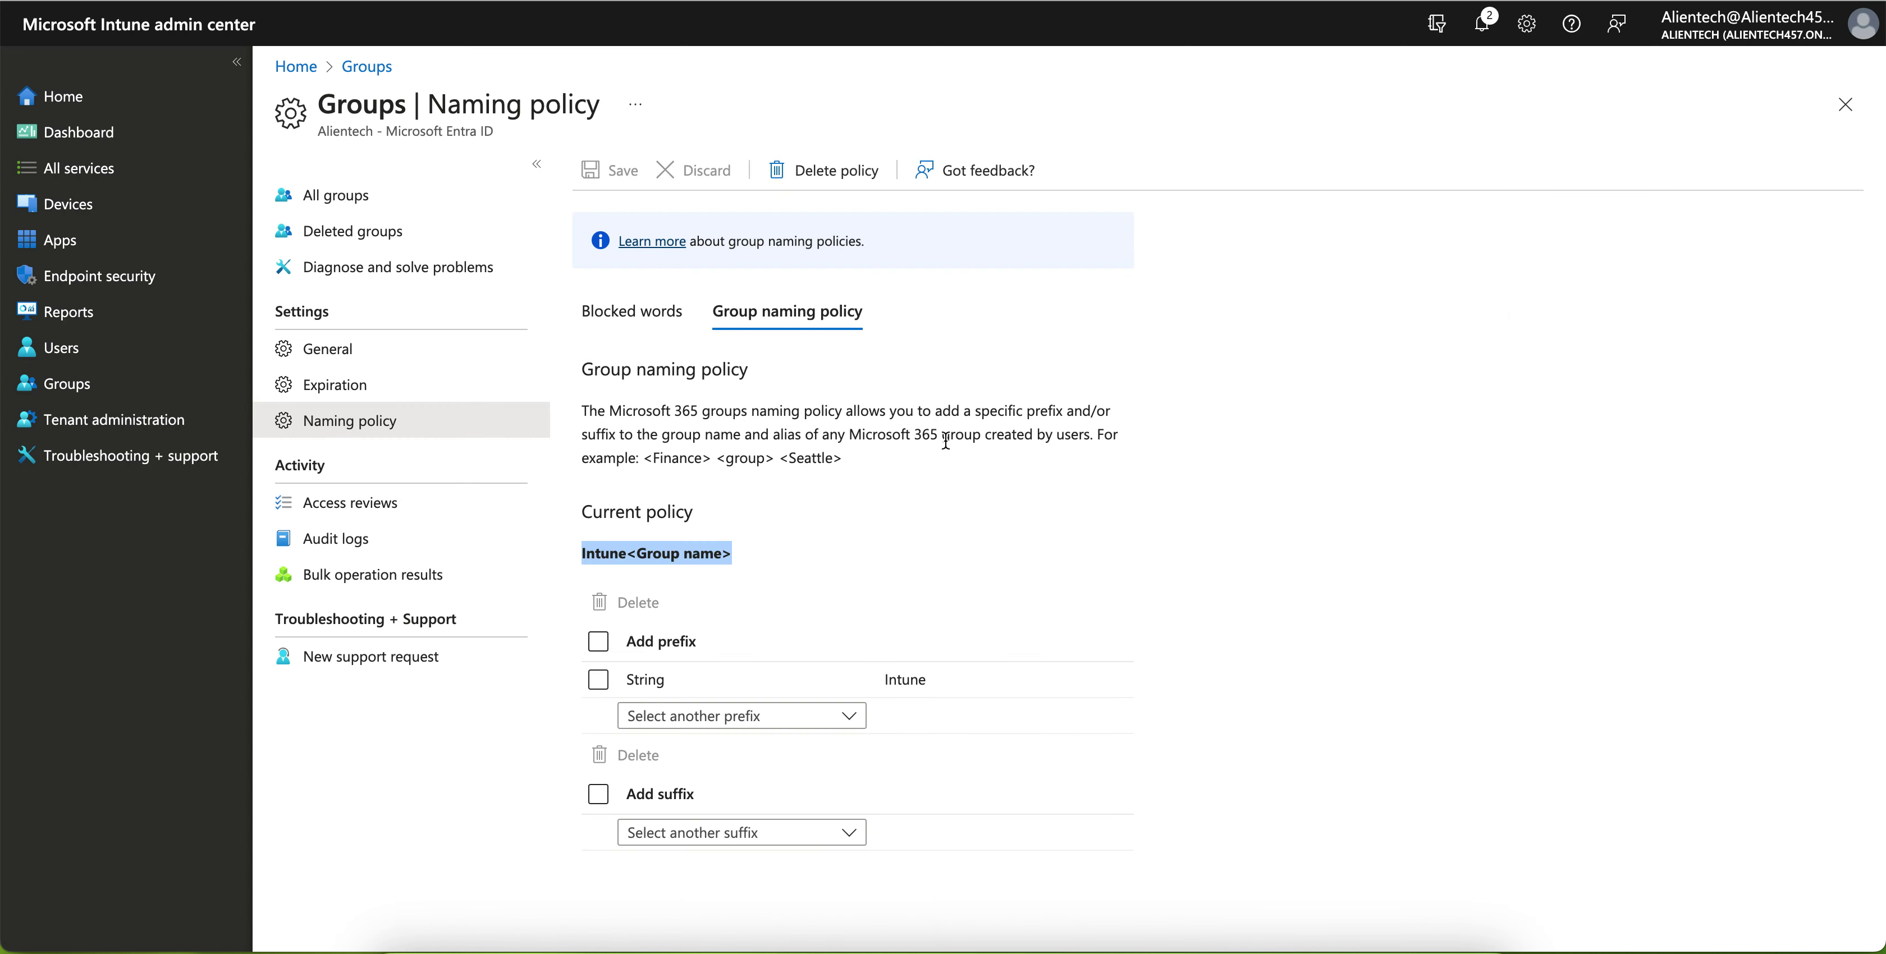
left_click(650, 315)
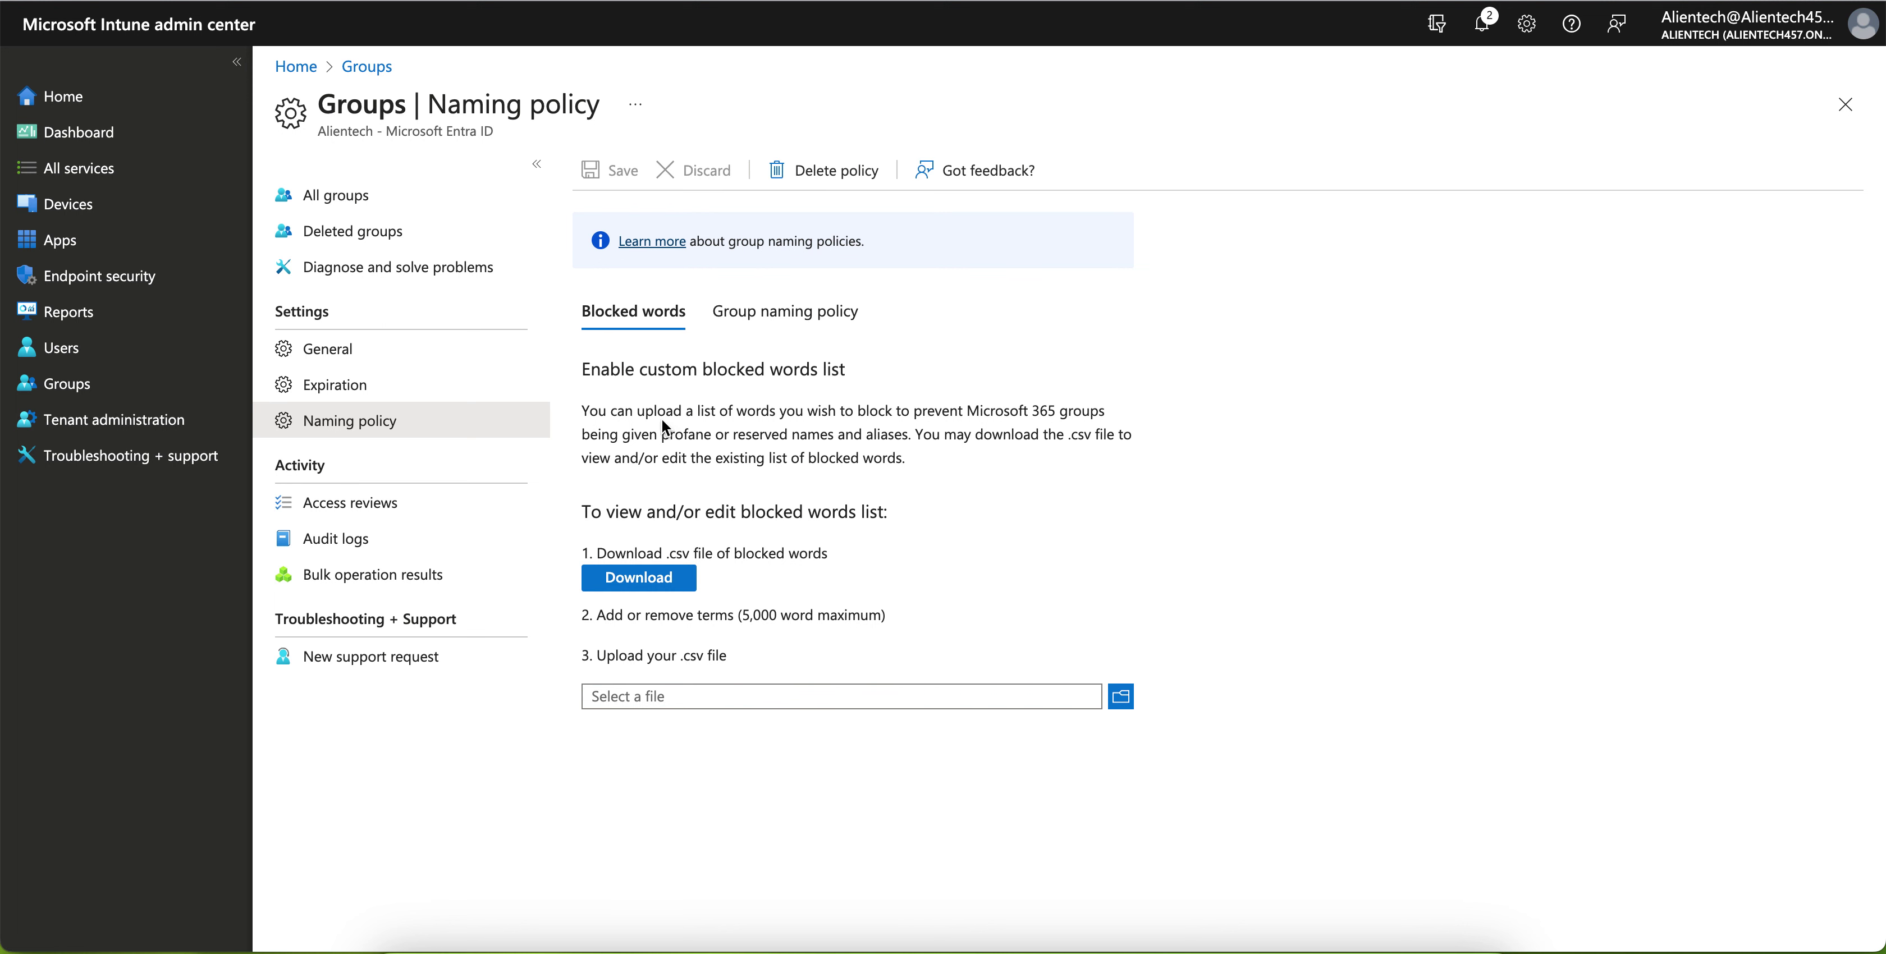
Step: Review the blocked words upload description, then reopen the naming policy documentation from the Group naming policy tab
left_click_drag(659, 415, 870, 414)
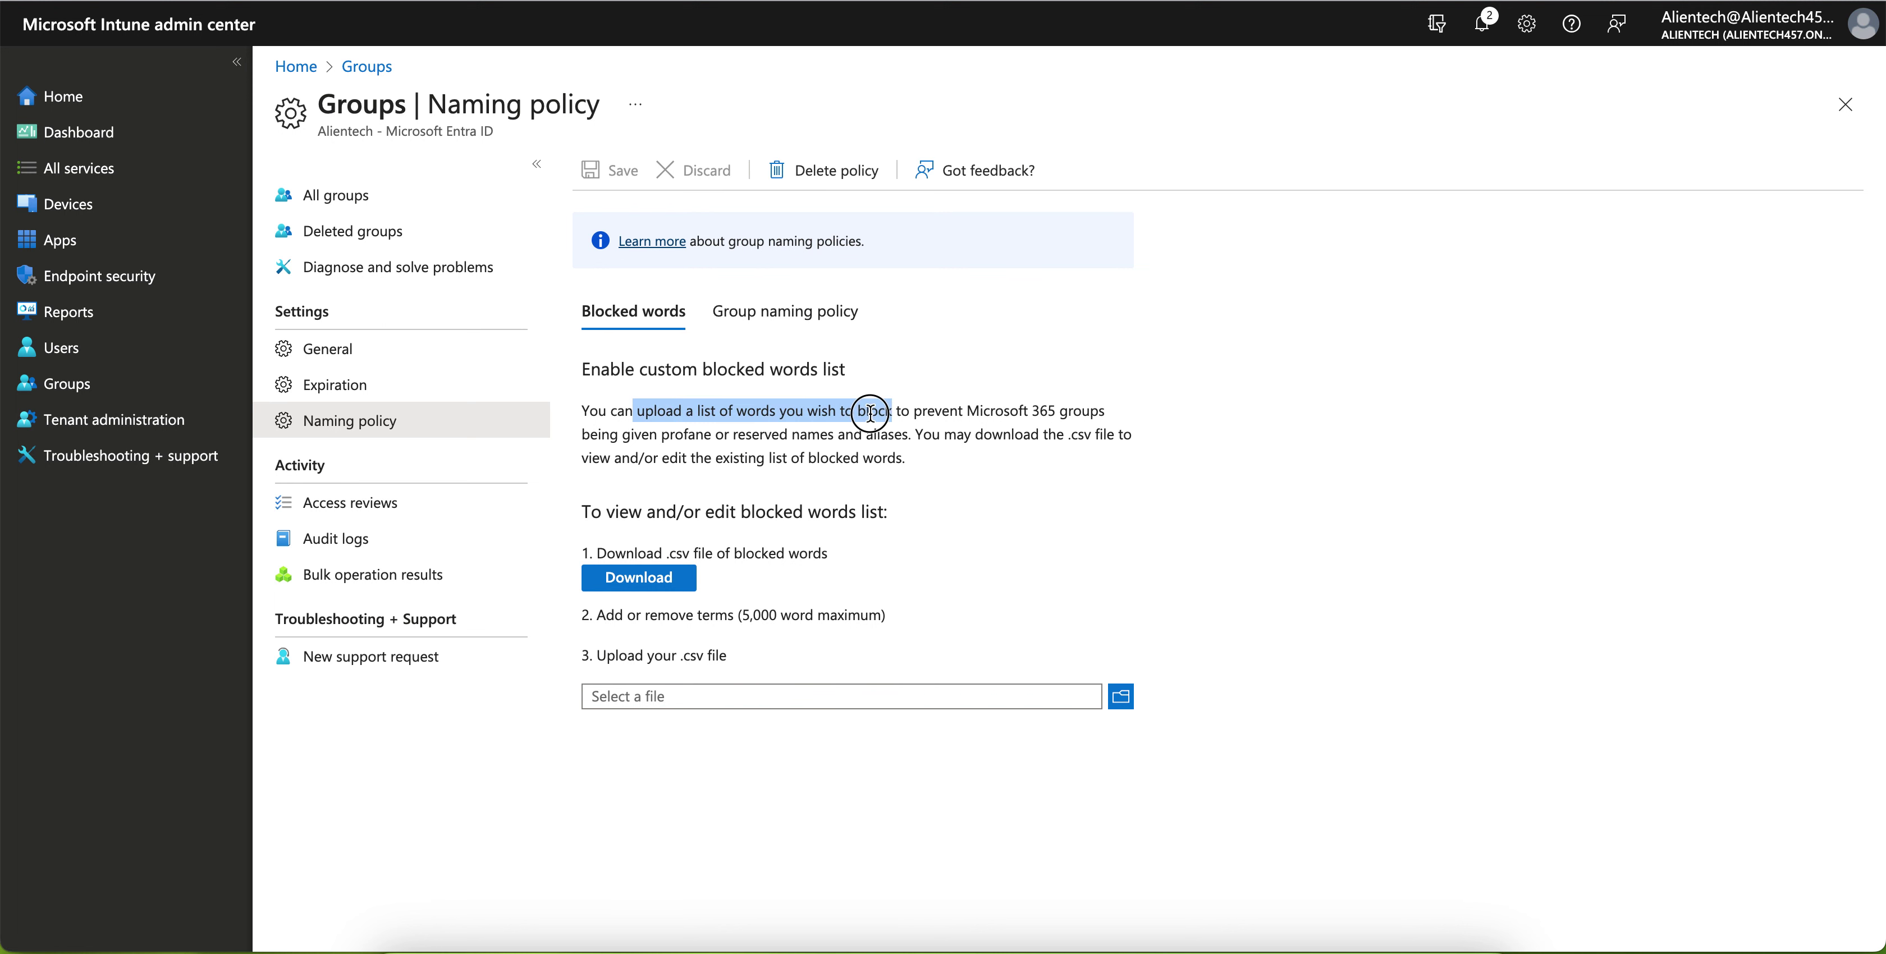
left_click(917, 412)
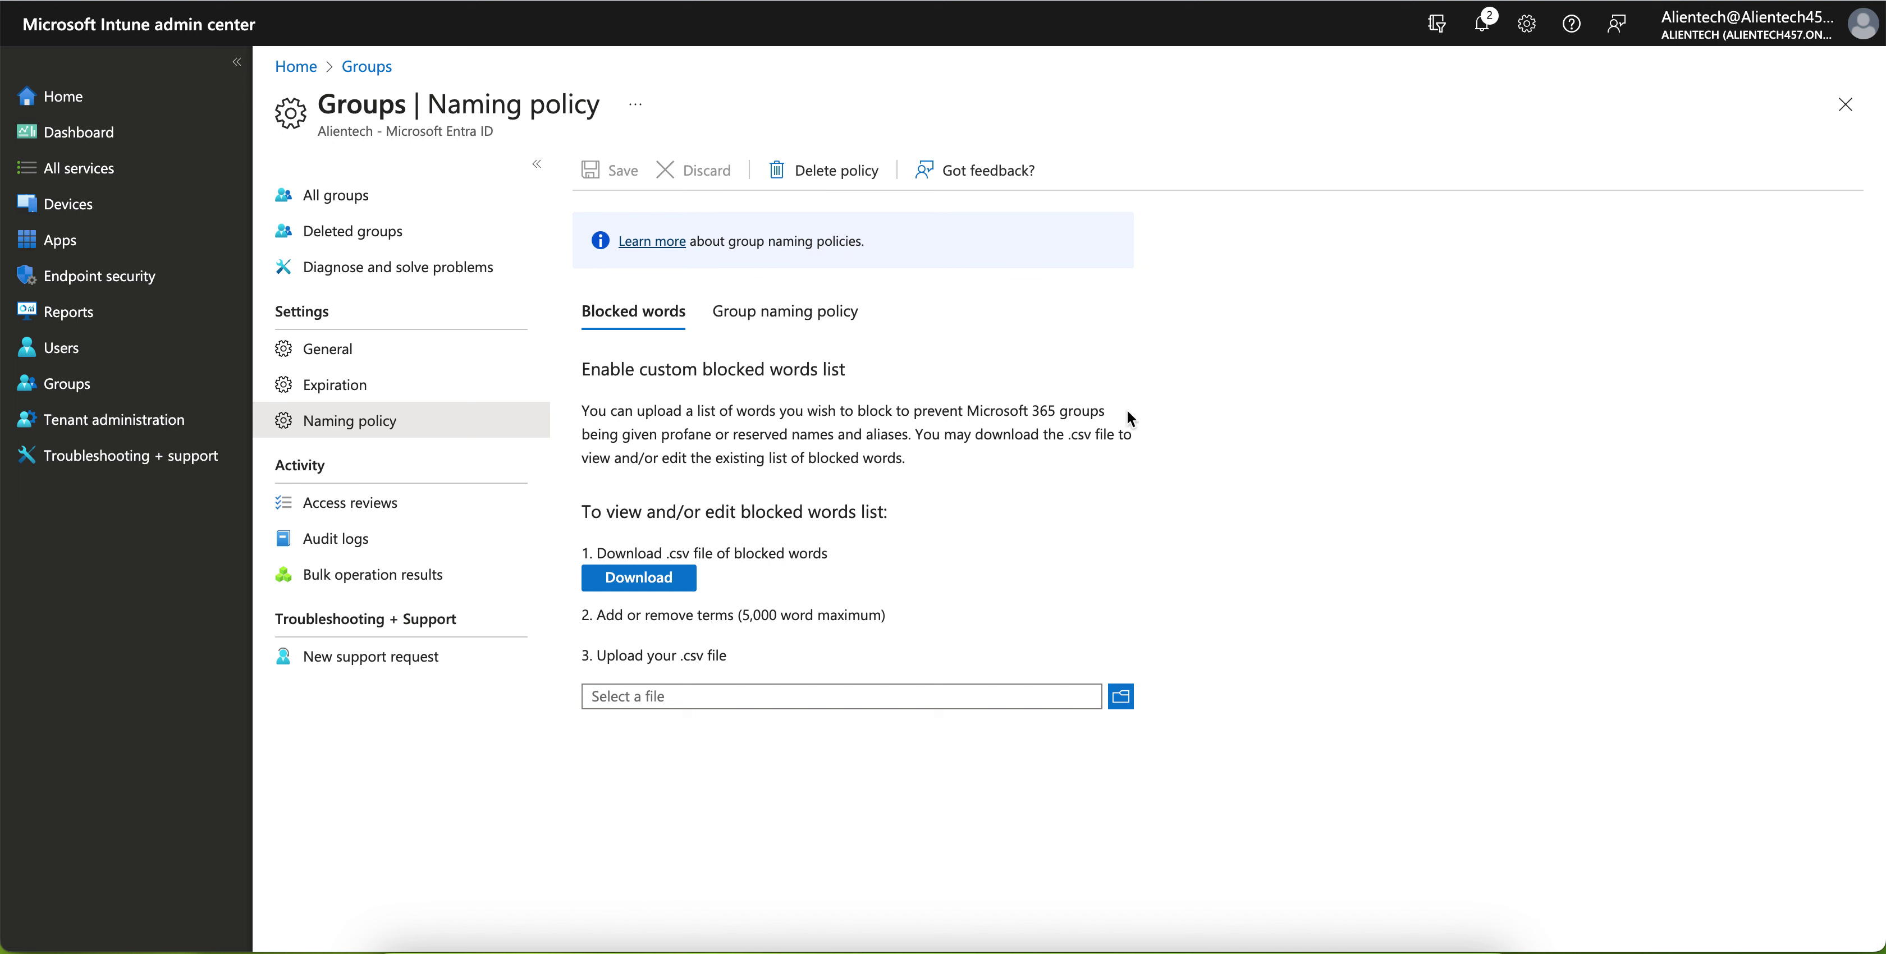
left_click_drag(1145, 423, 911, 412)
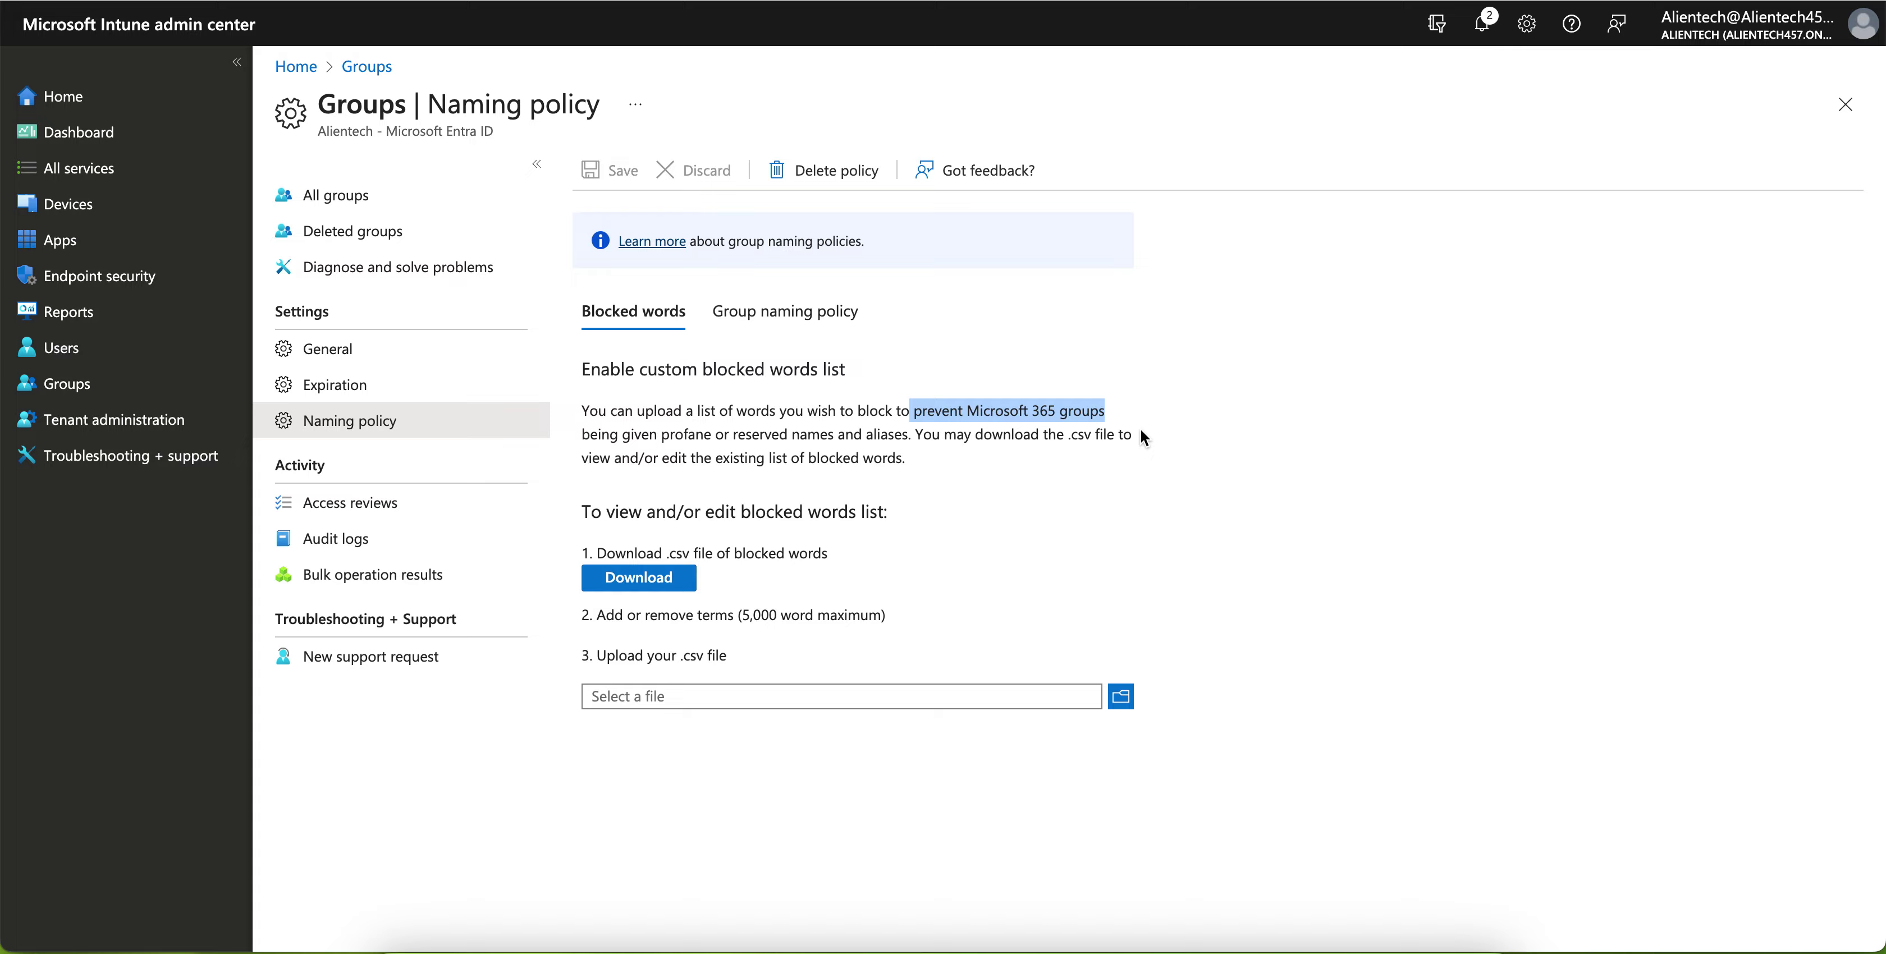
left_click(786, 312)
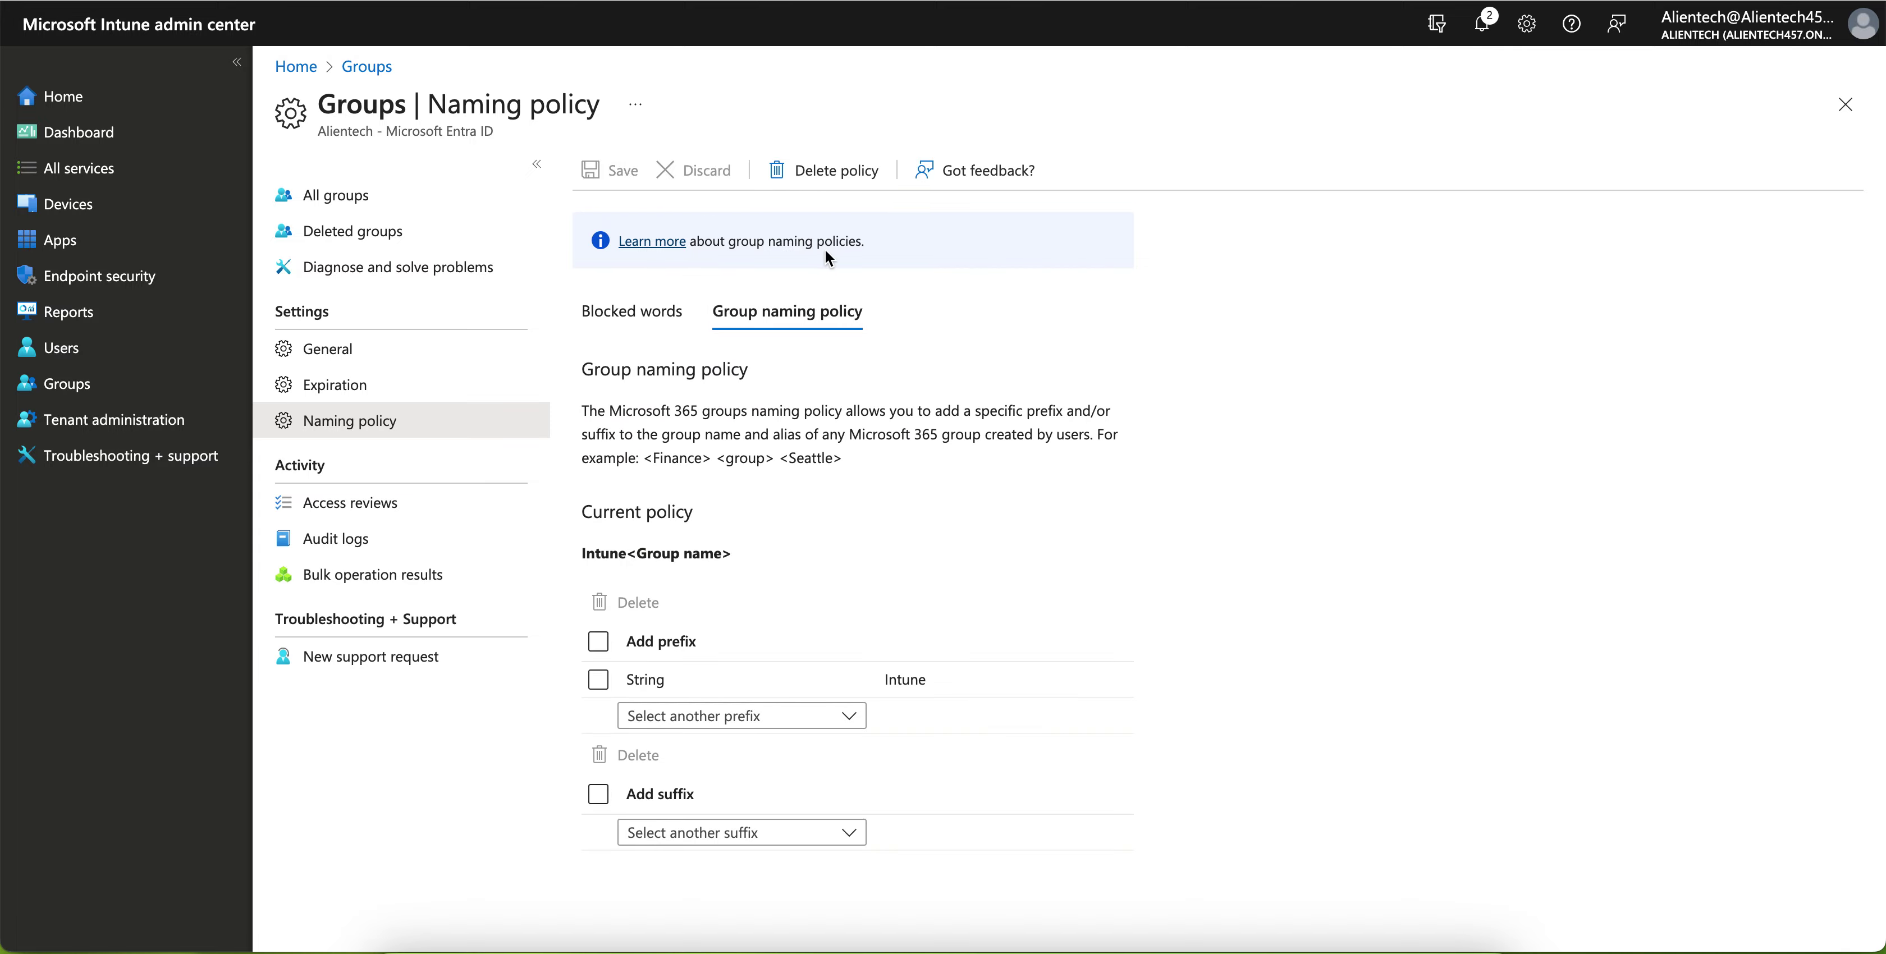
left_click(652, 242)
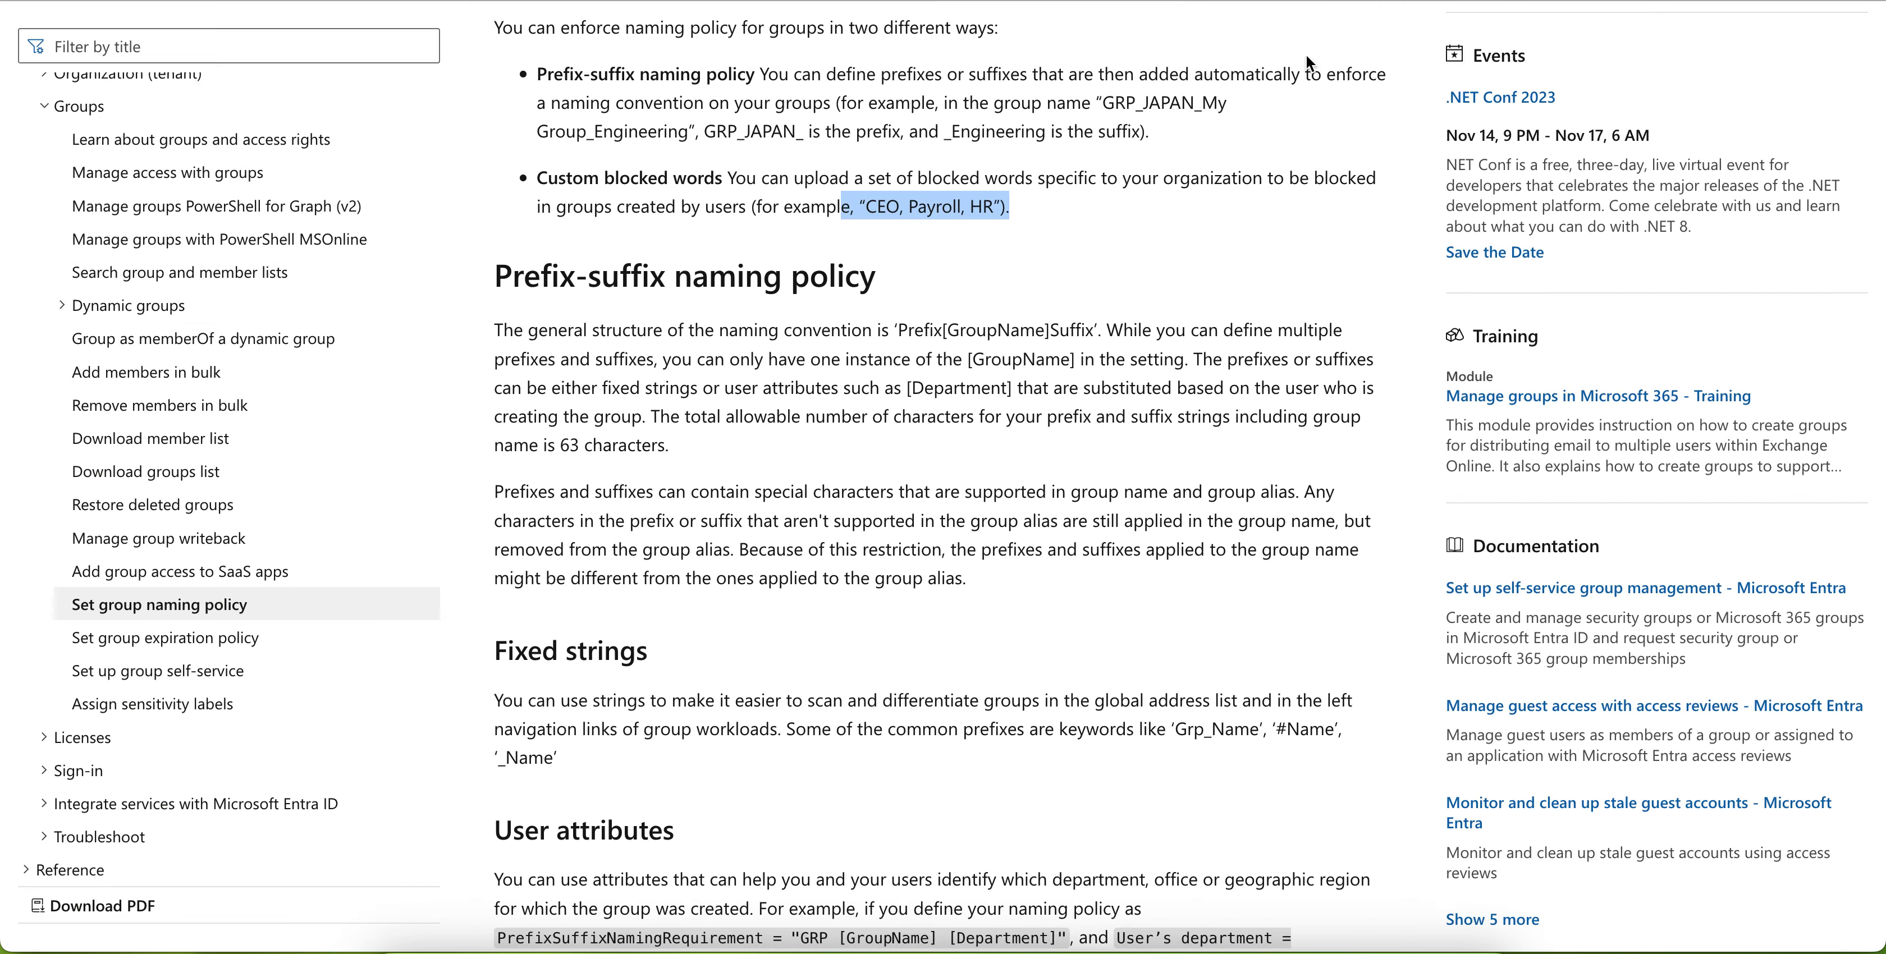
Step: Scroll the Learn article to the blocked word list rules and required configuration roles
scroll(1296, 419, "down", 15)
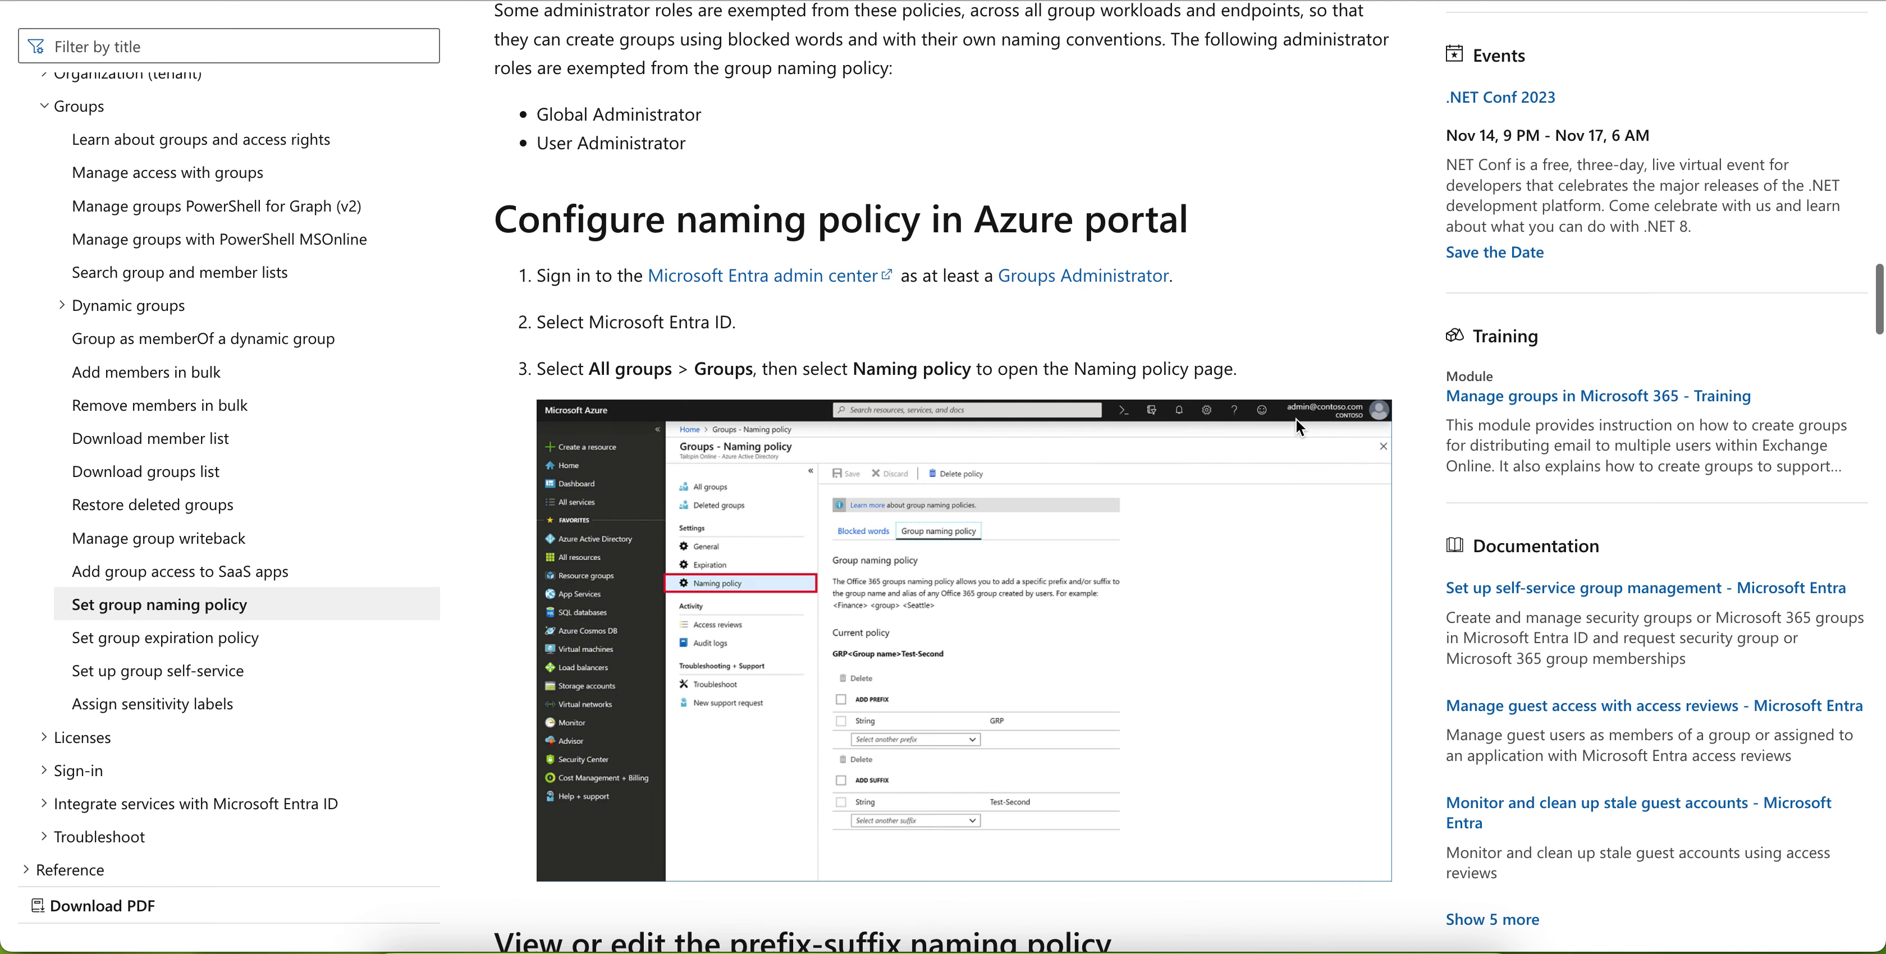
scroll(1295, 417, "down", 5)
scroll(1295, 417, "up", 15)
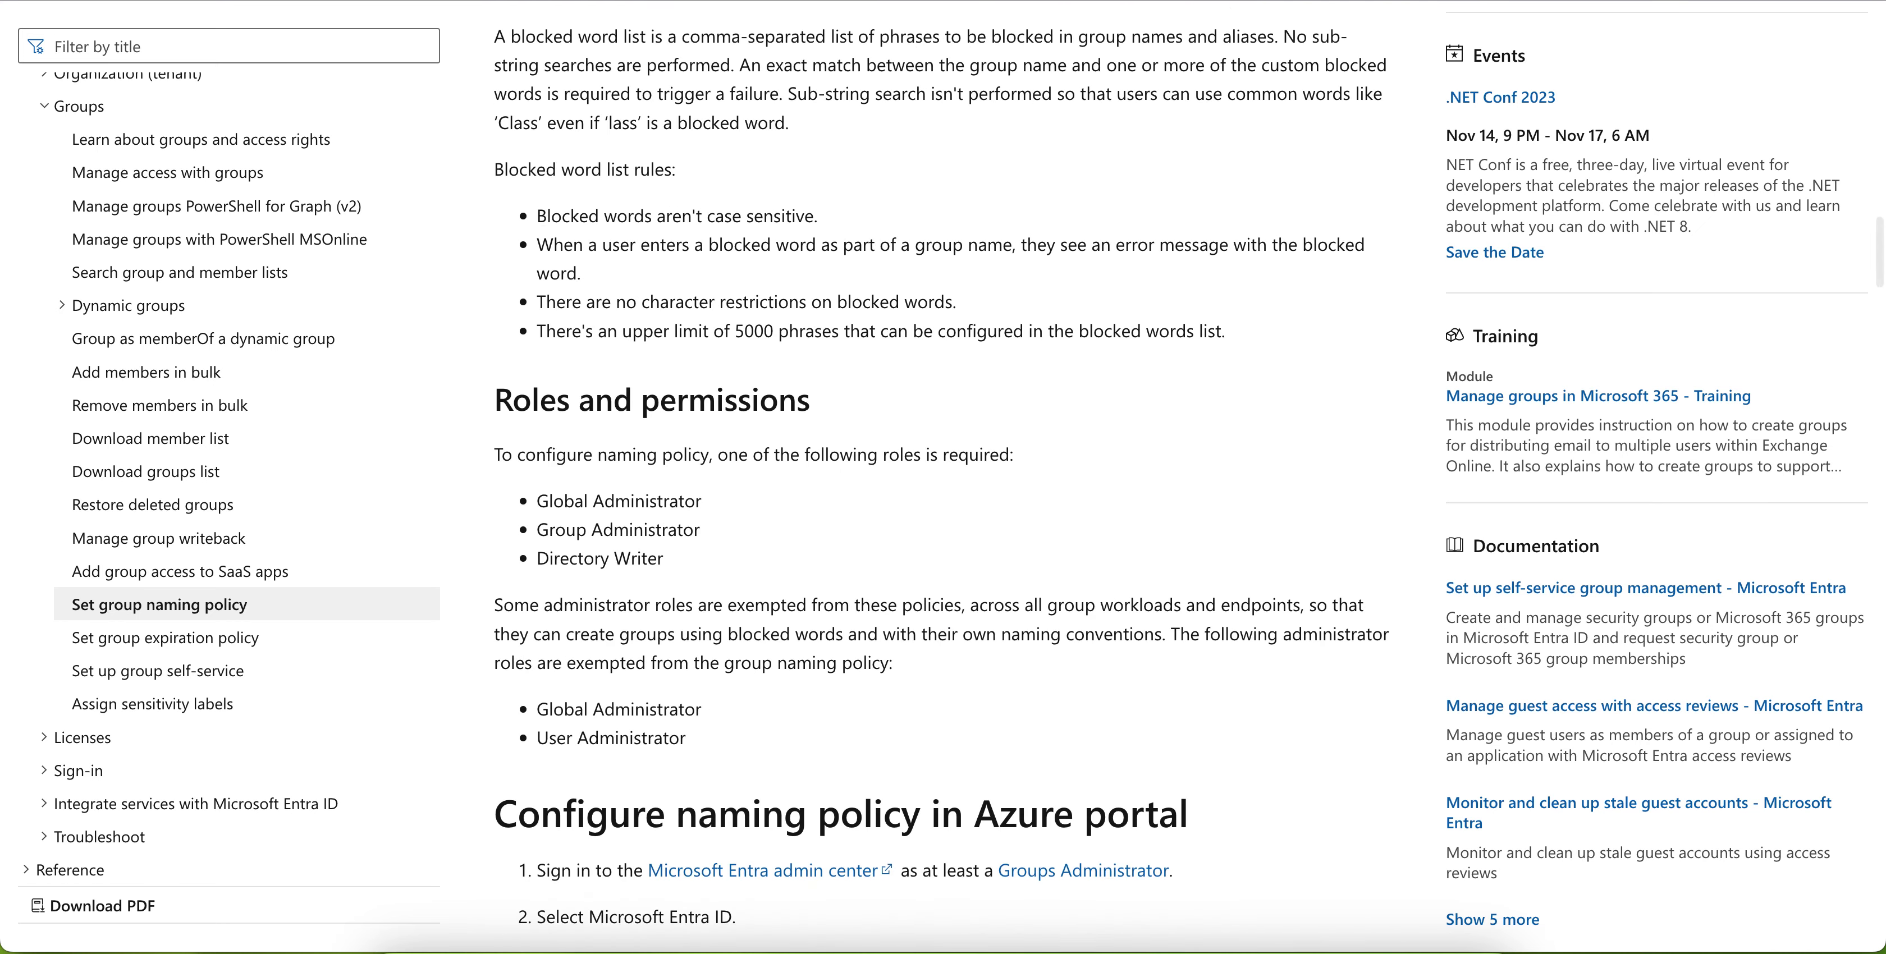